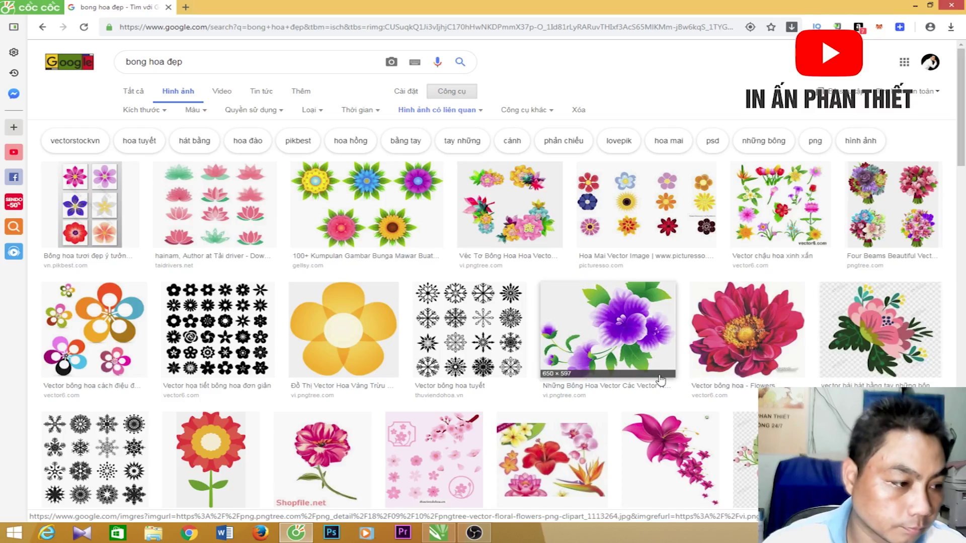
# Browse the flower image results and open the preview of the plain orange six-petal flower with a white centre.
pyautogui.scroll(-5, 365, 359)
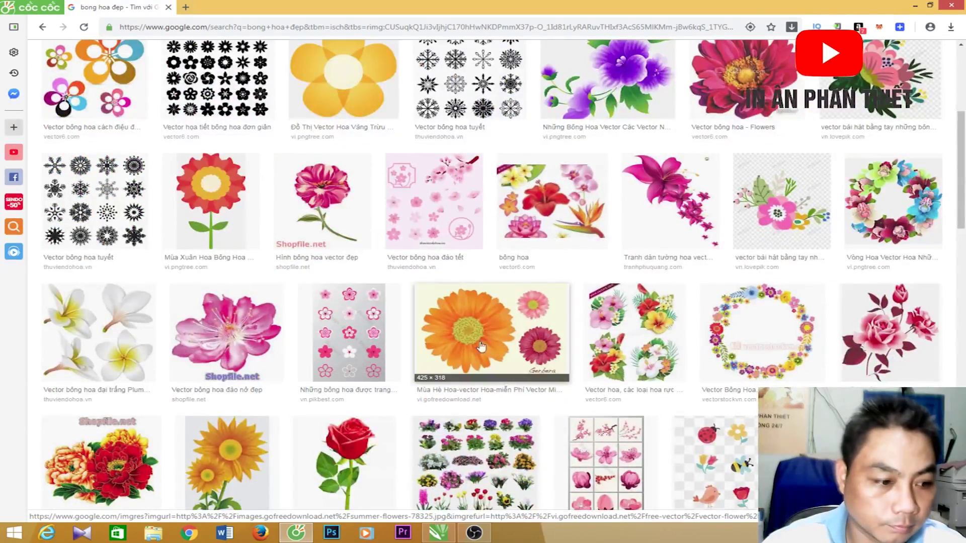
pyautogui.scroll(-3, 365, 360)
pyautogui.scroll(-3, 468, 336)
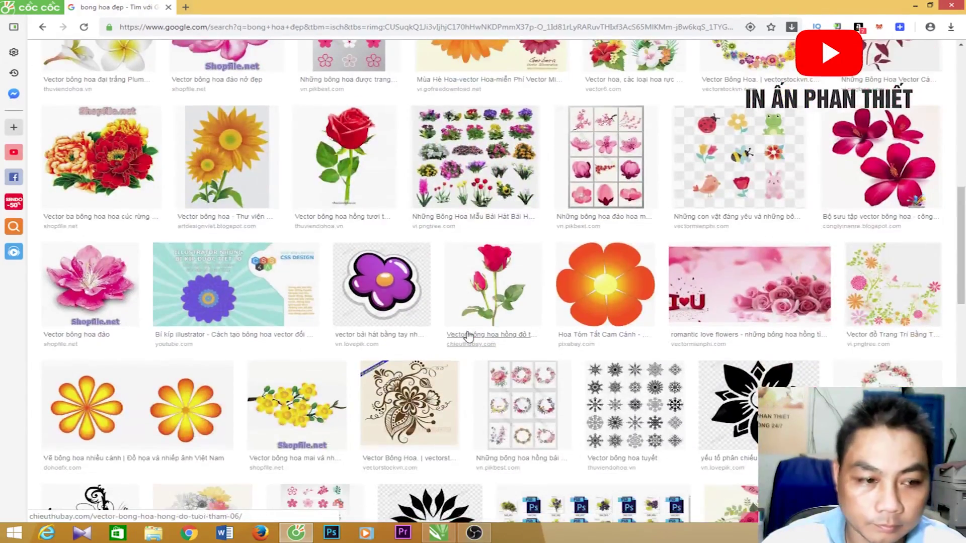
pyautogui.scroll(-4, 468, 336)
pyautogui.scroll(5, 471, 337)
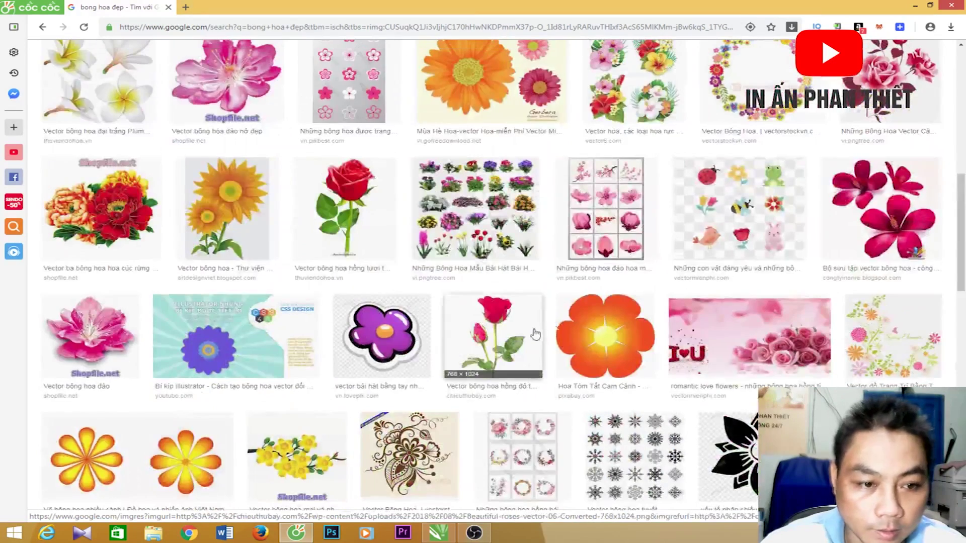
pyautogui.click(606, 336)
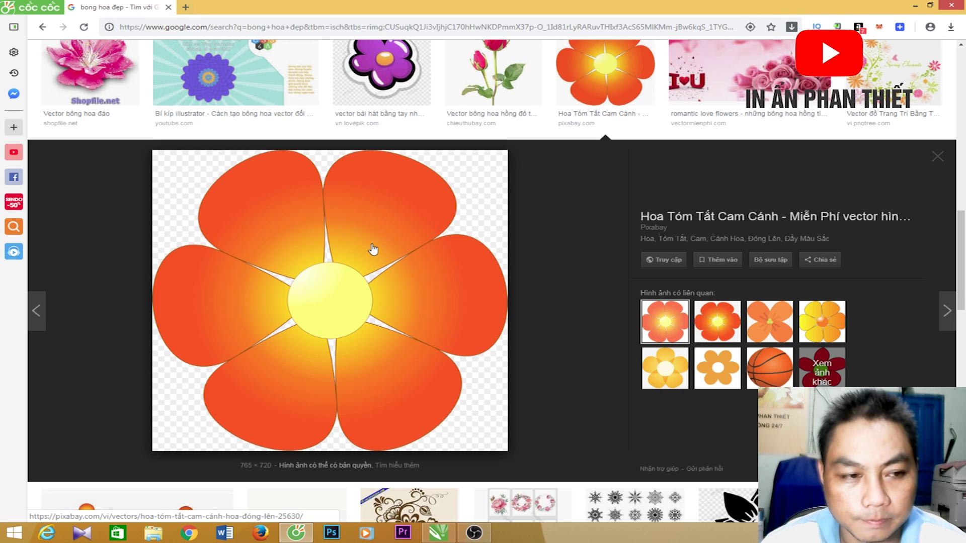
pyautogui.click(717, 365)
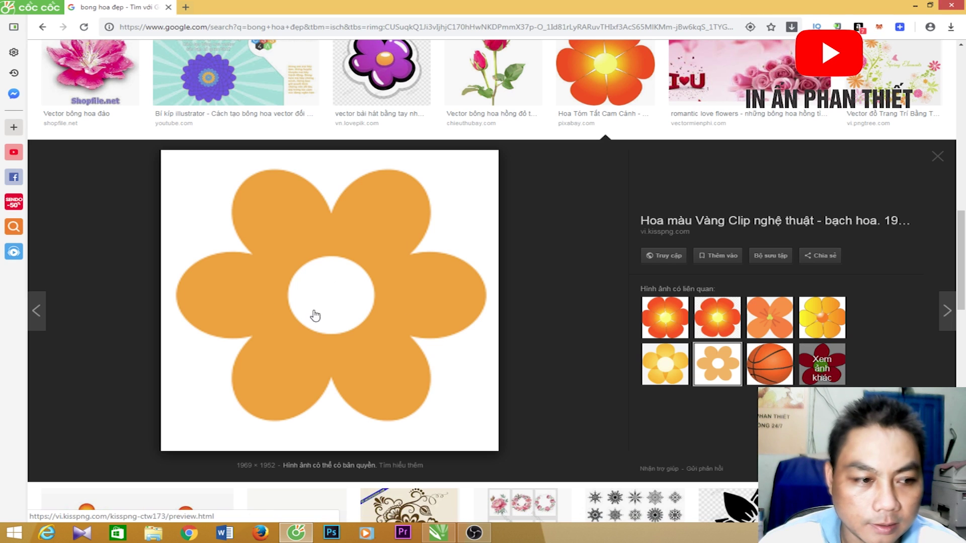
pyautogui.rightClick(258, 228)
pyautogui.click(423, 205)
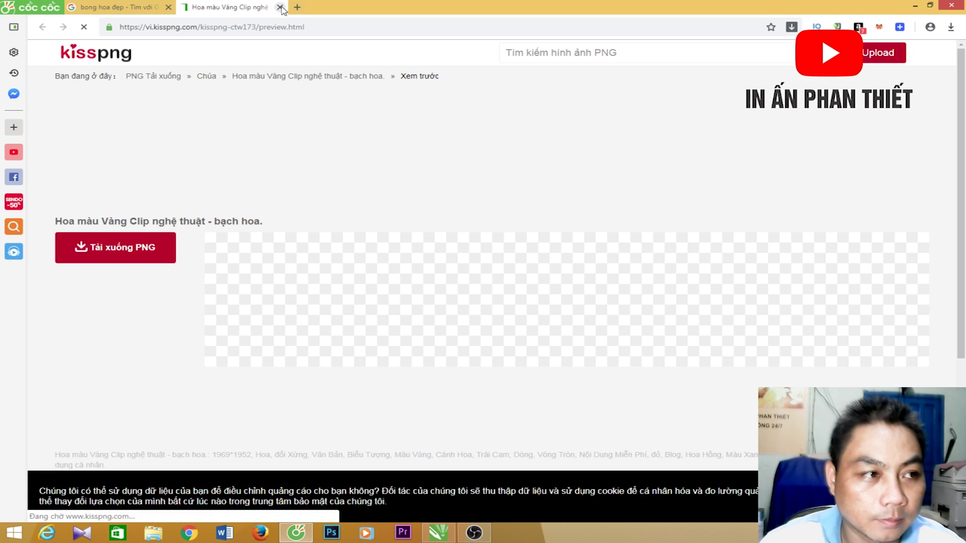
pyautogui.middleClick(248, 12)
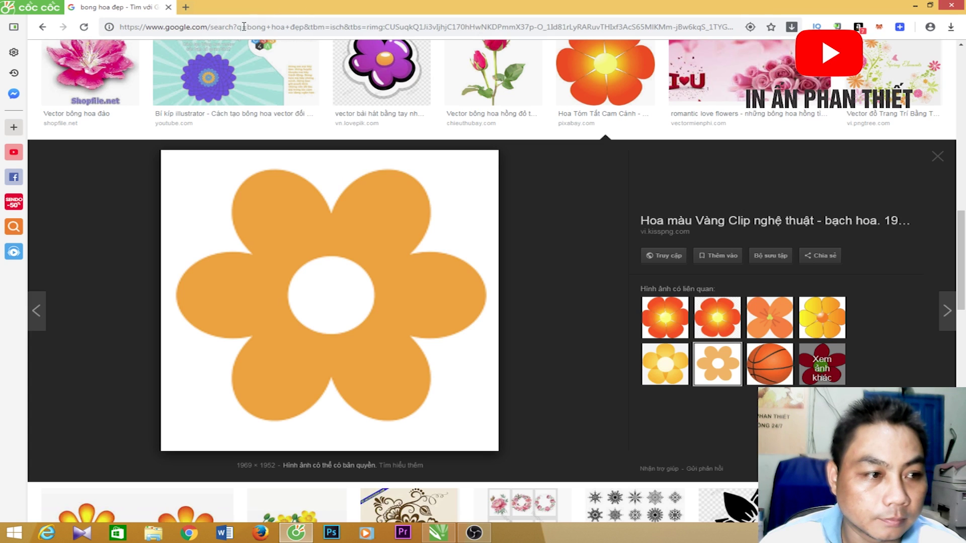
# Copy the orange flower image onto the blank CorelDRAW page and enlarge it to about 118 mm wide.
pyautogui.rightClick(300, 252)
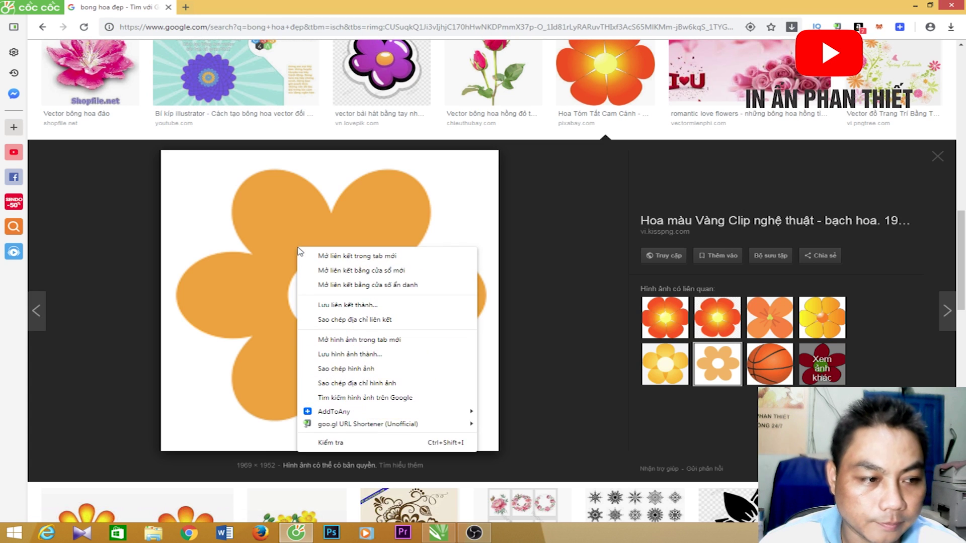
pyautogui.click(341, 373)
pyautogui.click(444, 460)
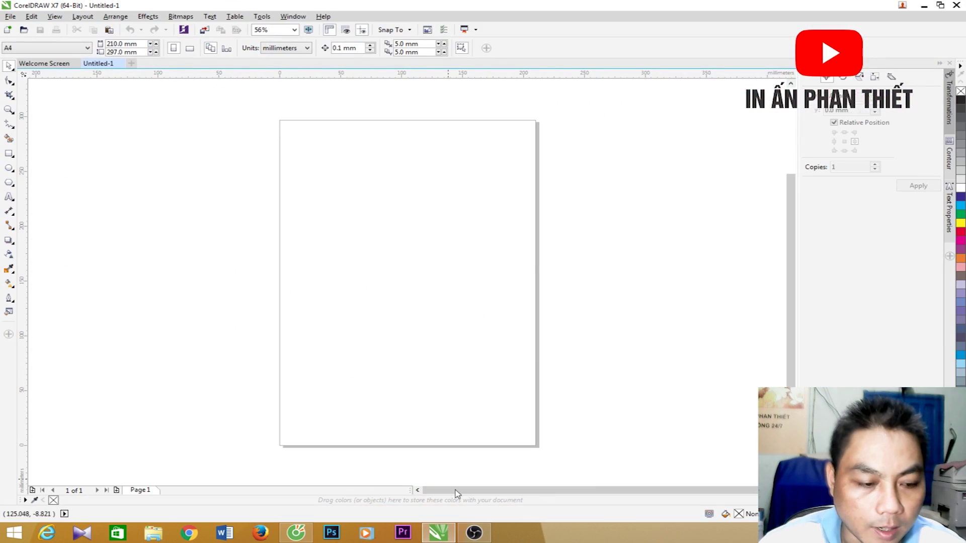
pyautogui.rightClick(203, 170)
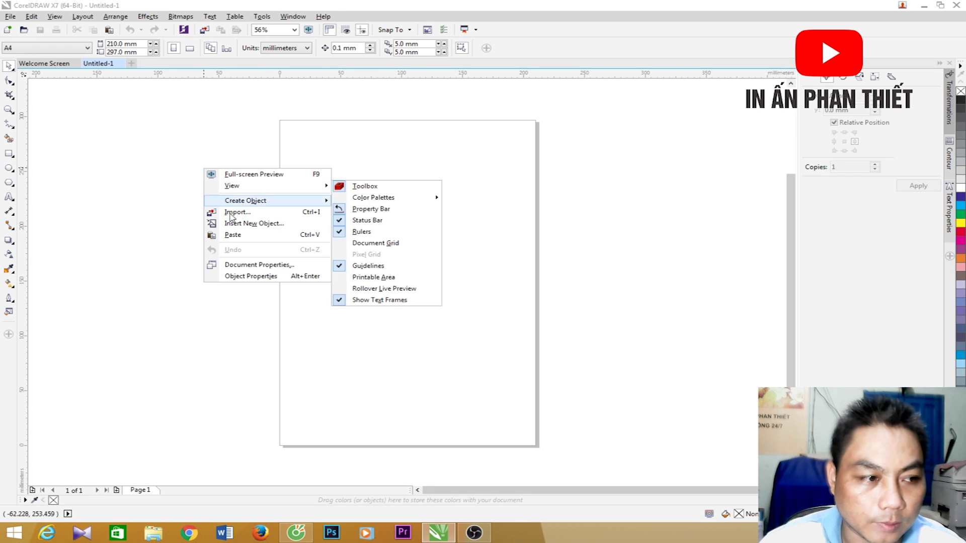
pyautogui.click(232, 234)
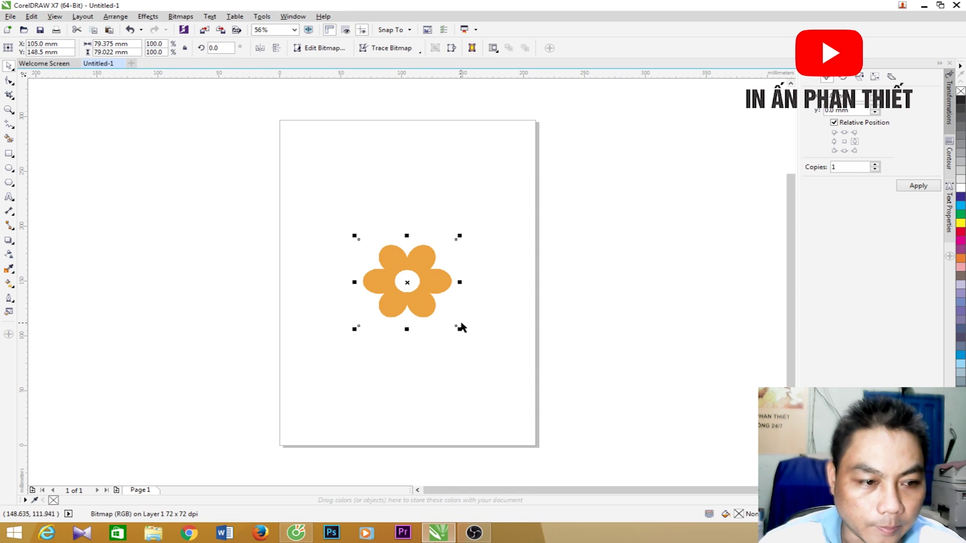
pyautogui.moveTo(461, 327); pyautogui.dragTo(424, 258)
pyautogui.scroll(2, 427, 249)
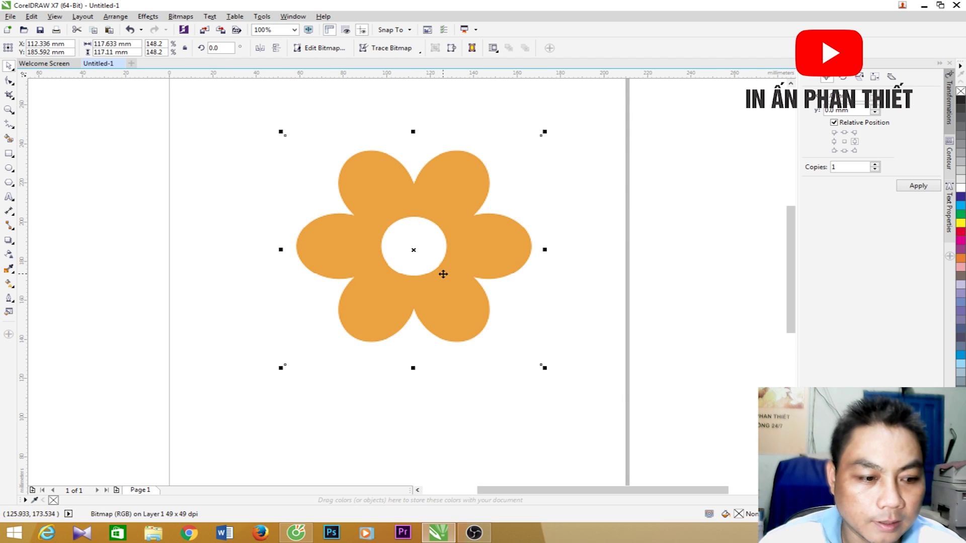
pyautogui.click(296, 533)
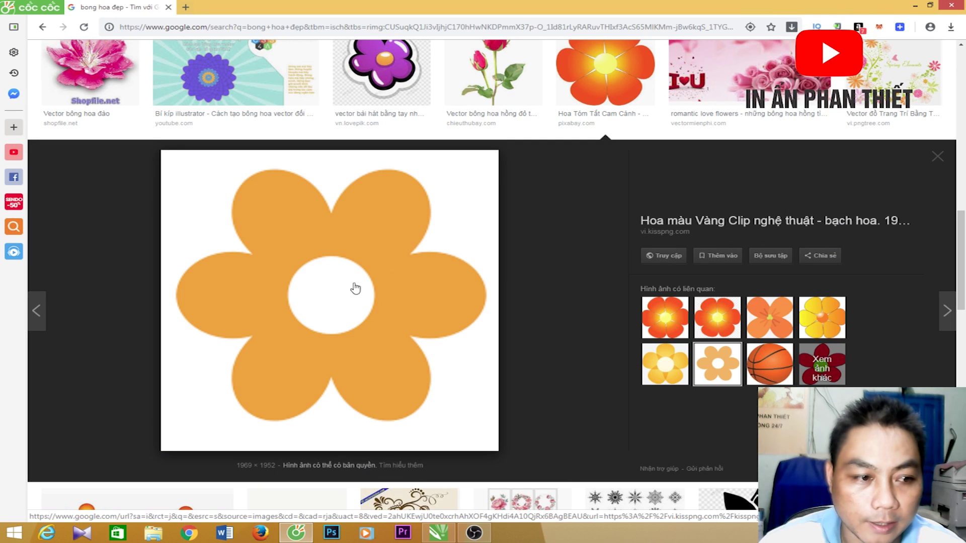
pyautogui.click(439, 537)
pyautogui.click(200, 275)
pyautogui.click(399, 189)
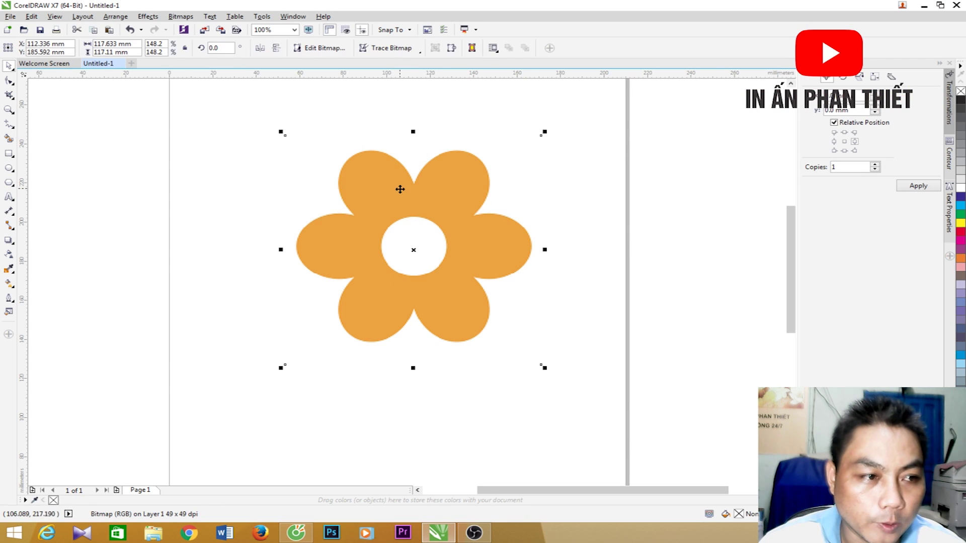
# Draw a dark blue filled rectangle about 214 by 228 mm and place it behind the flower bitmap.
pyautogui.scroll(-2, 436, 231)
pyautogui.click(9, 153)
pyautogui.moveTo(317, 161); pyautogui.dragTo(549, 384)
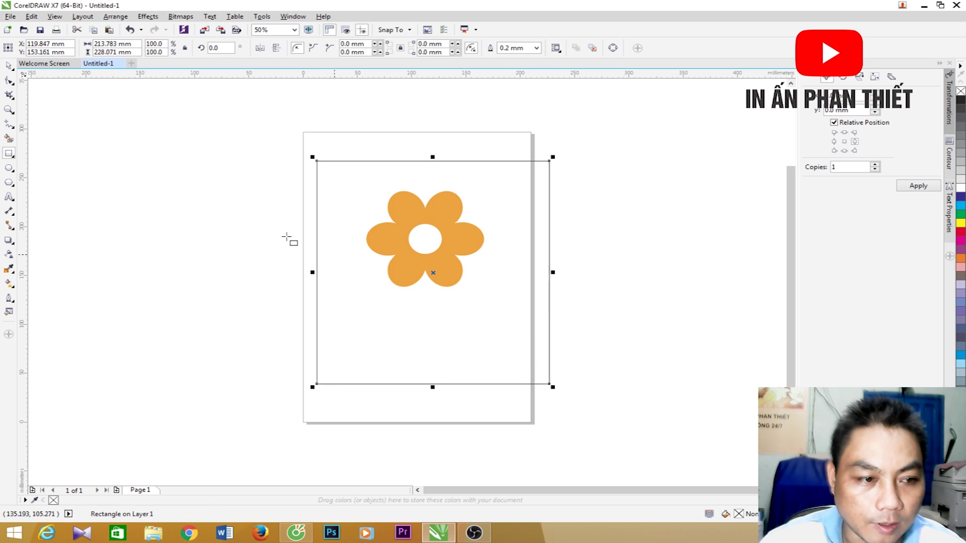
pyautogui.click(9, 65)
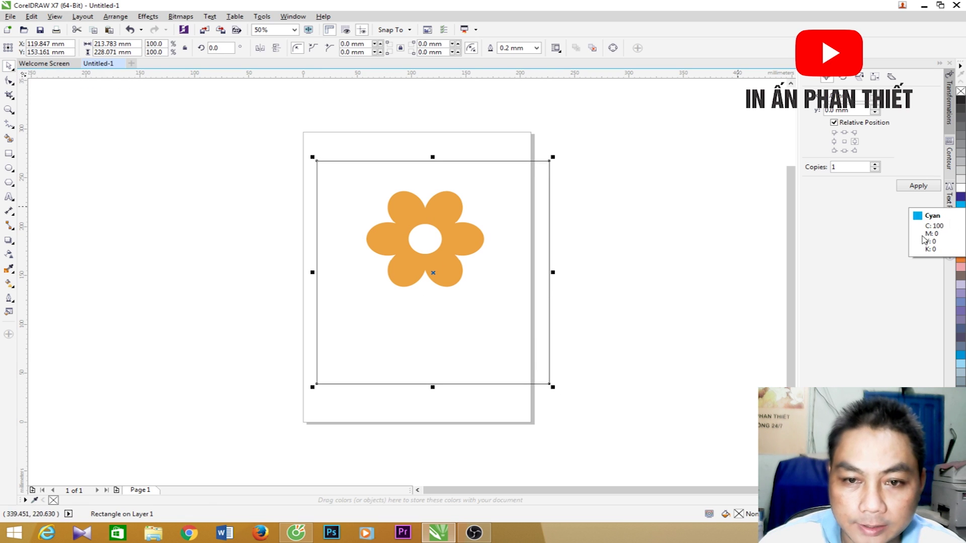
pyautogui.click(960, 199)
pyautogui.hotkey('ctrl', 'v')
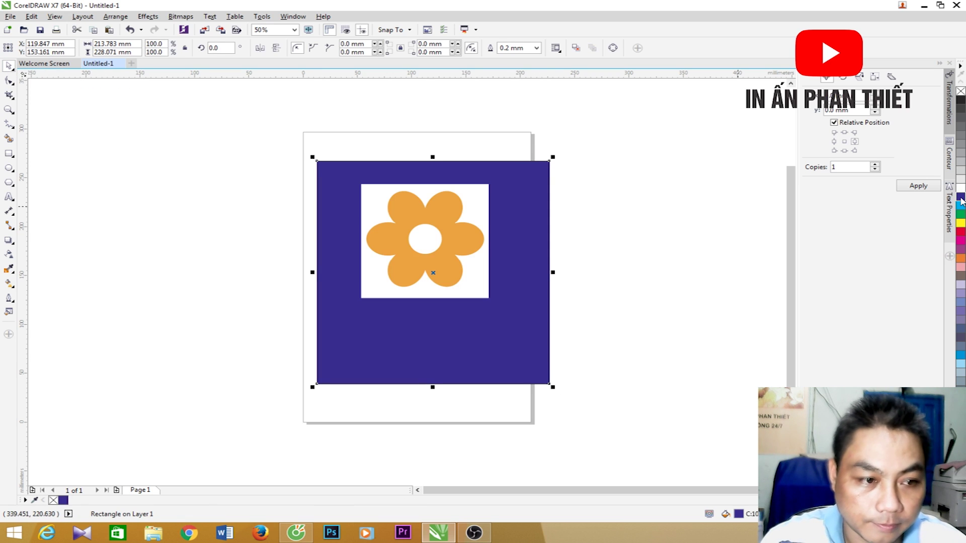
# Move the flower bitmap near the centre of the dark blue rectangle.
pyautogui.click(391, 243)
pyautogui.moveTo(423, 235); pyautogui.dragTo(432, 254)
pyautogui.scroll(1, 454, 251)
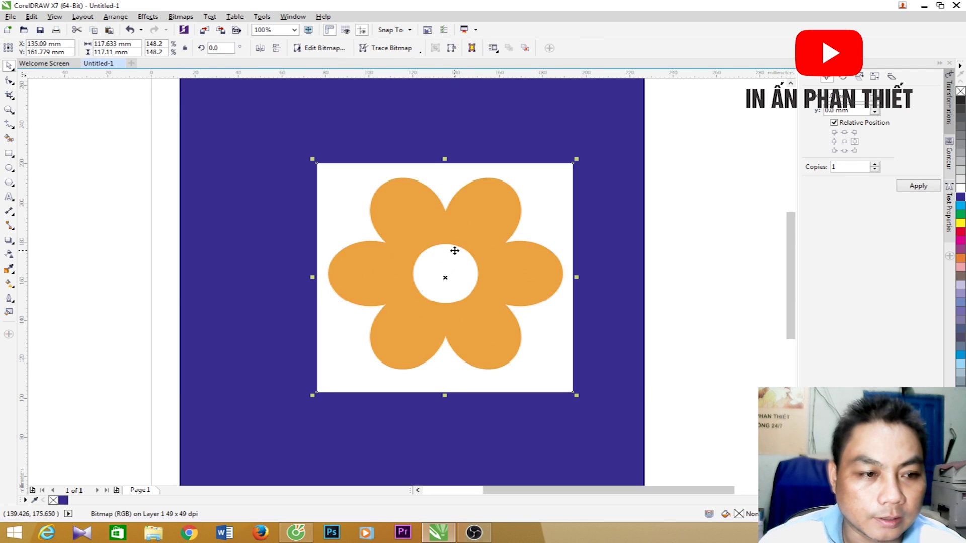
pyautogui.scroll(-1, 455, 251)
pyautogui.moveTo(471, 267); pyautogui.dragTo(448, 264)
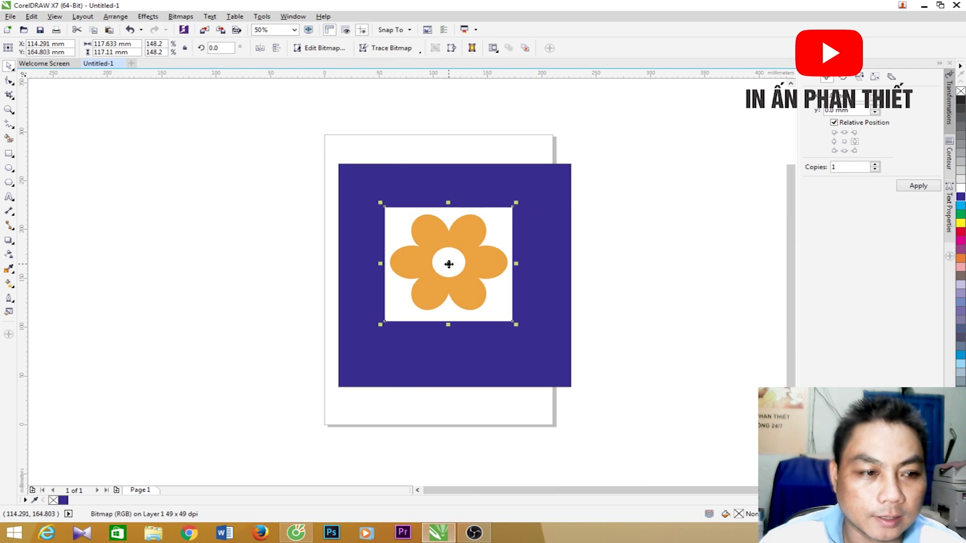
pyautogui.scroll(1, 429, 251)
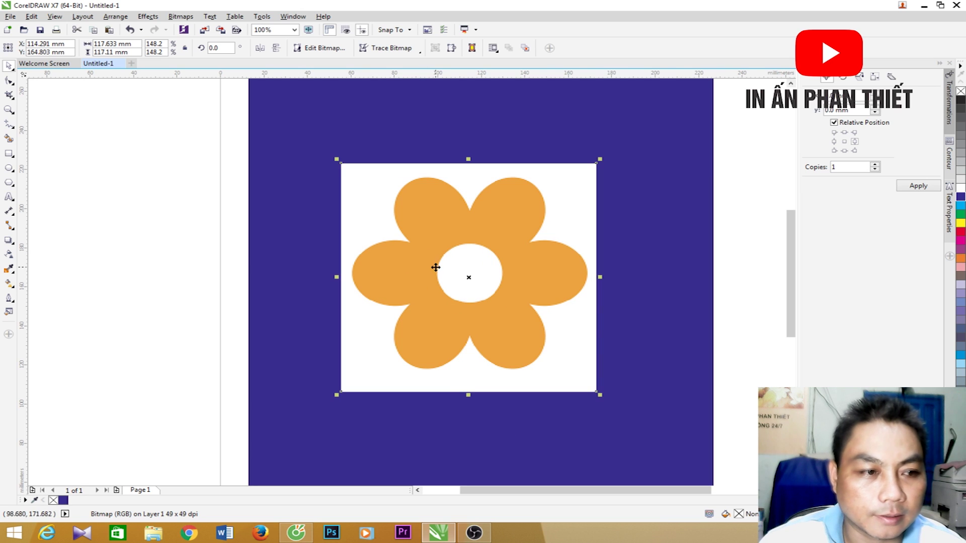
# Trace part of the flower's left petal outline by hand with the Pen tool, starting at its upper inner corner.
pyautogui.click(17, 132)
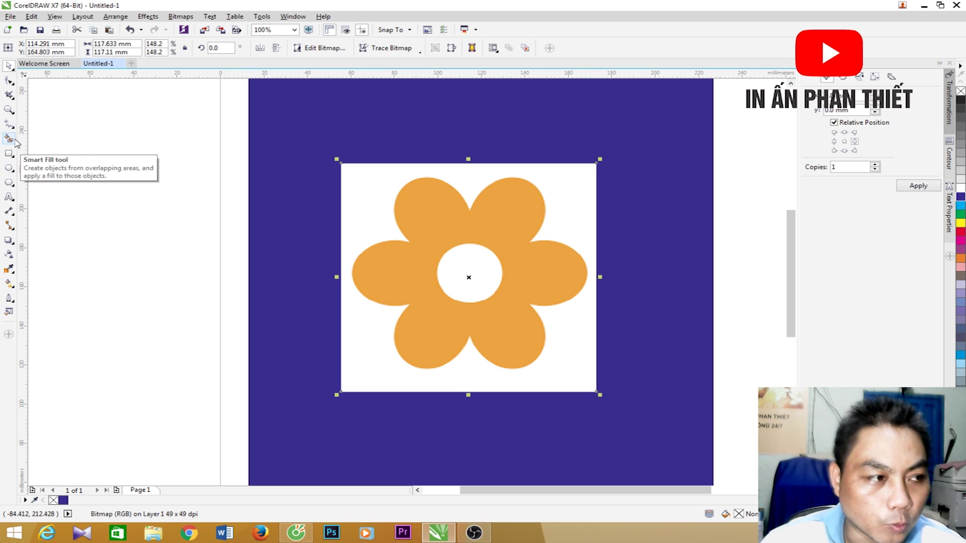
pyautogui.click(8, 123)
pyautogui.click(42, 169)
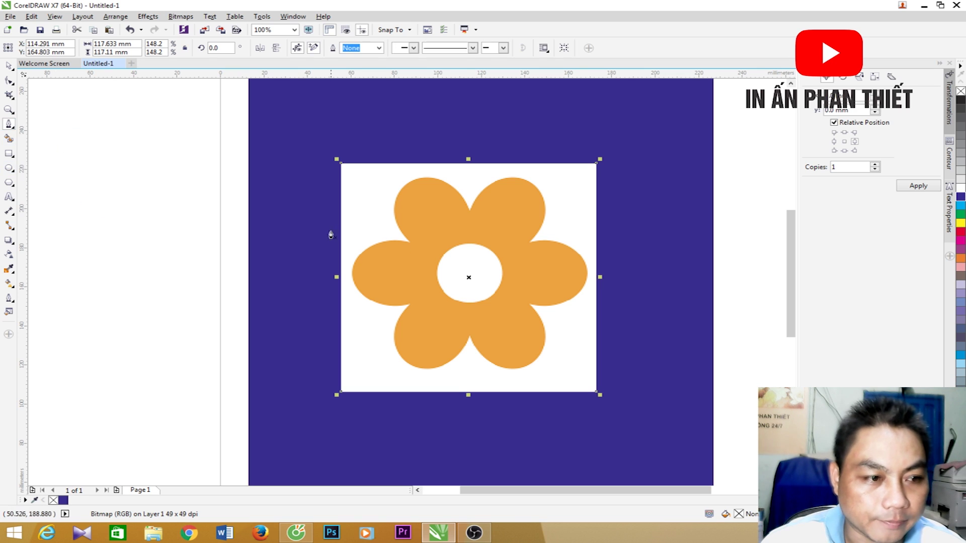
pyautogui.click(409, 245)
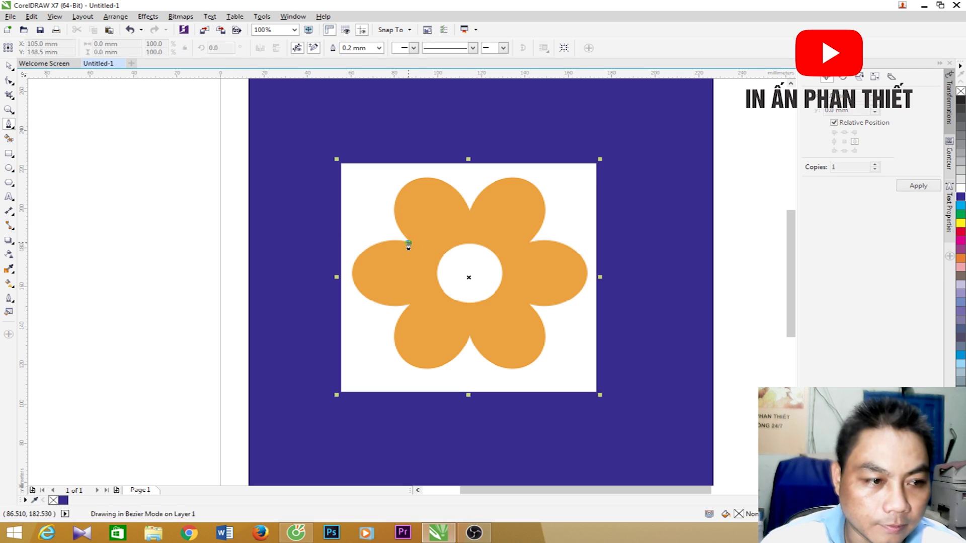
pyautogui.scroll(2, 399, 231)
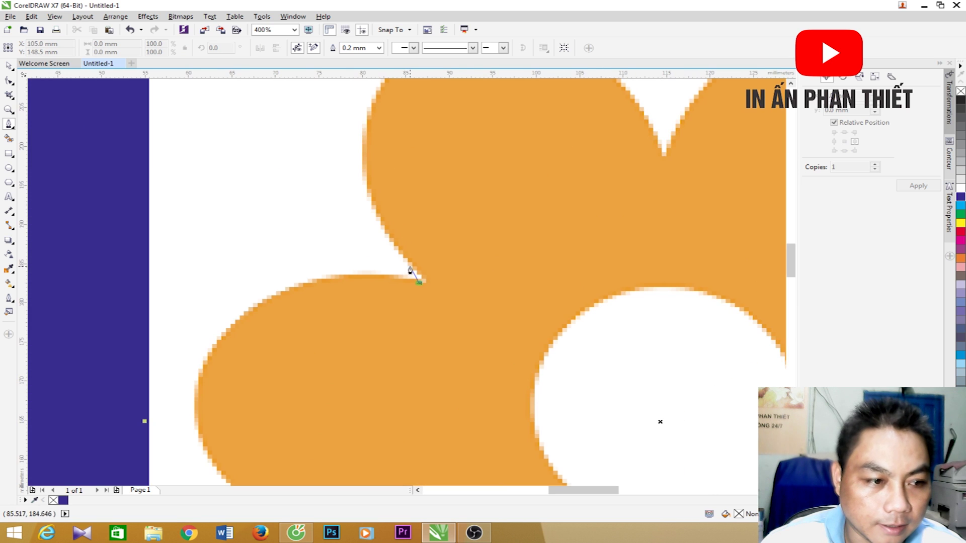
pyautogui.click(388, 274)
pyautogui.click(339, 274)
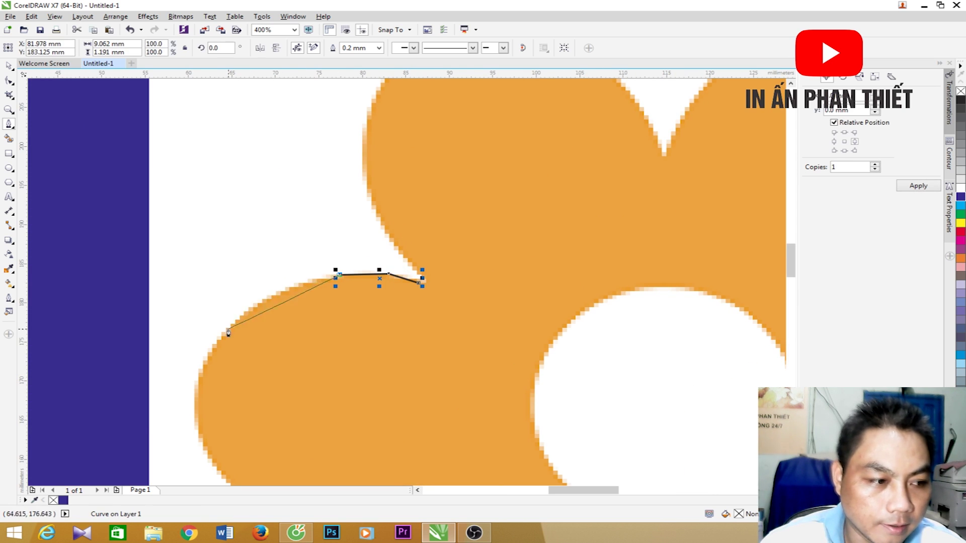
pyautogui.moveTo(216, 346); pyautogui.dragTo(179, 403)
pyautogui.scroll(-2, 179, 403)
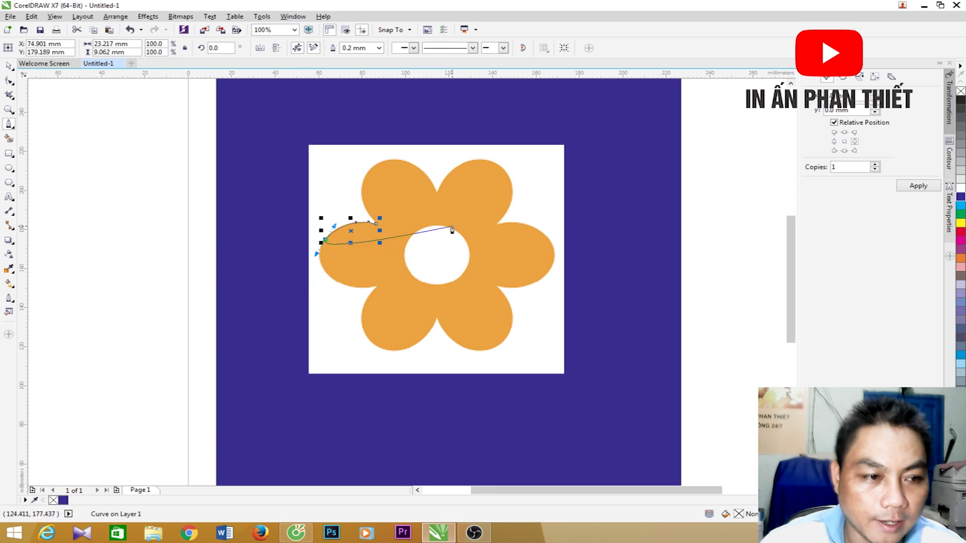
pyautogui.click(335, 276)
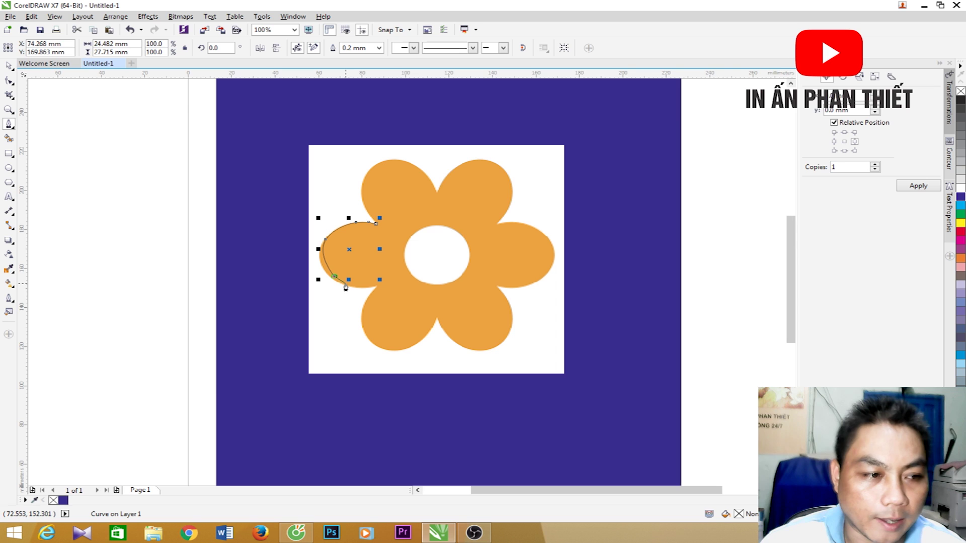
# Delete the partial hand-traced curve on the left petal.
pyautogui.click(9, 65)
pyautogui.click(101, 155)
pyautogui.click(328, 241)
pyautogui.press('Delete')
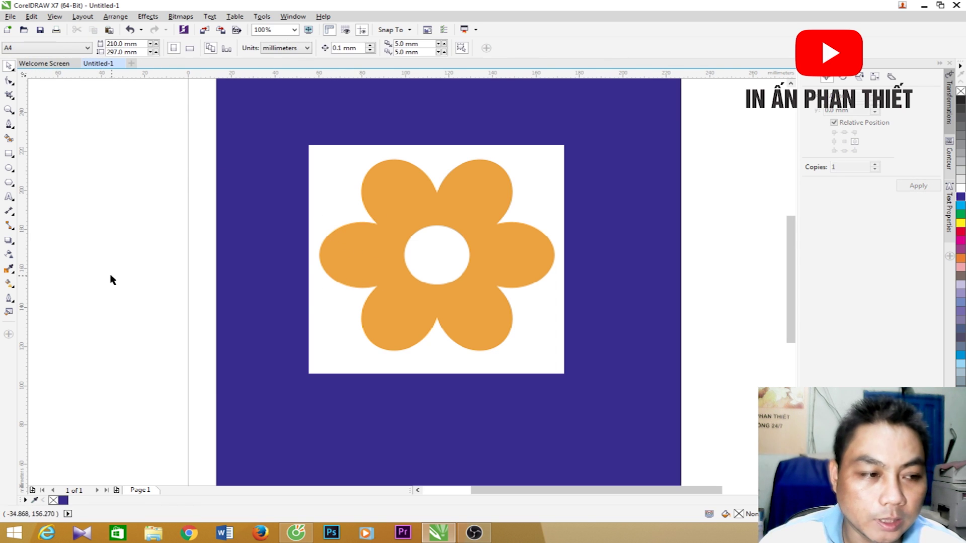
pyautogui.click(374, 279)
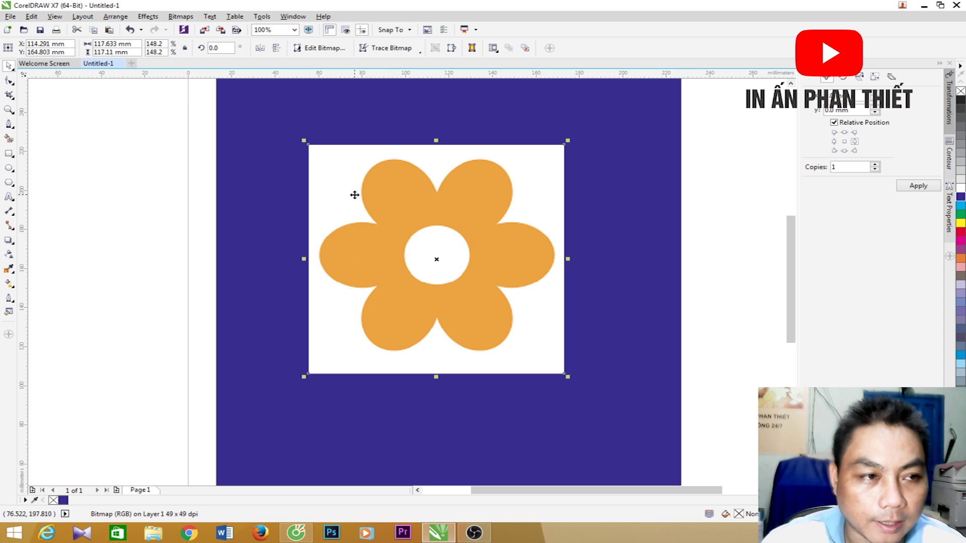
pyautogui.click(99, 213)
pyautogui.scroll(-1, 404, 211)
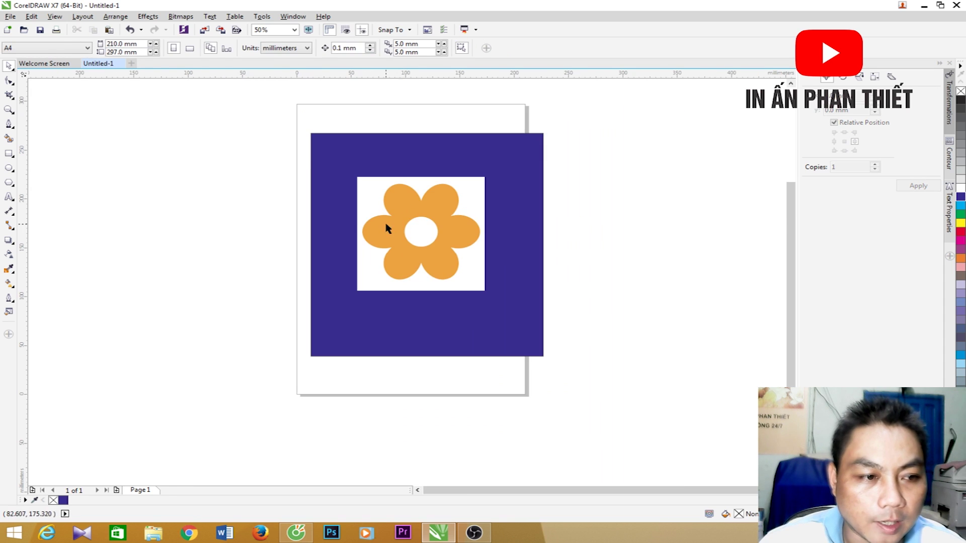
pyautogui.click(384, 225)
pyautogui.press('Escape')
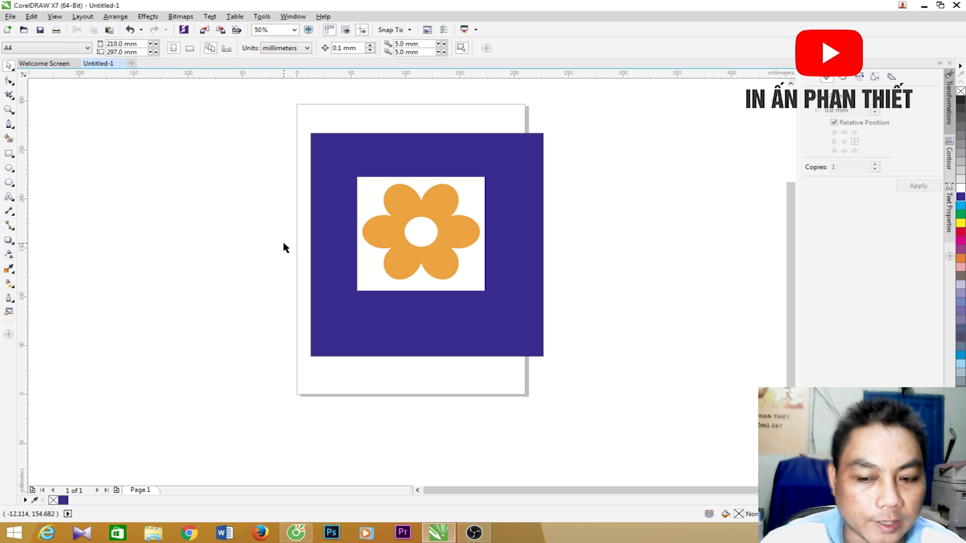
# Start a Centerline Trace of the flower bitmap with the Line Drawing preset.
pyautogui.click(419, 205)
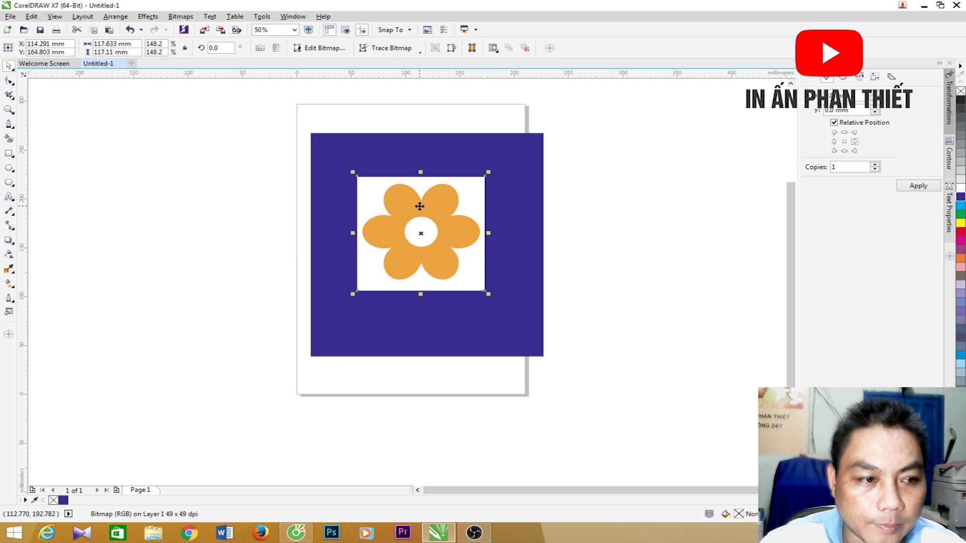
pyautogui.click(420, 54)
pyautogui.moveTo(397, 72)
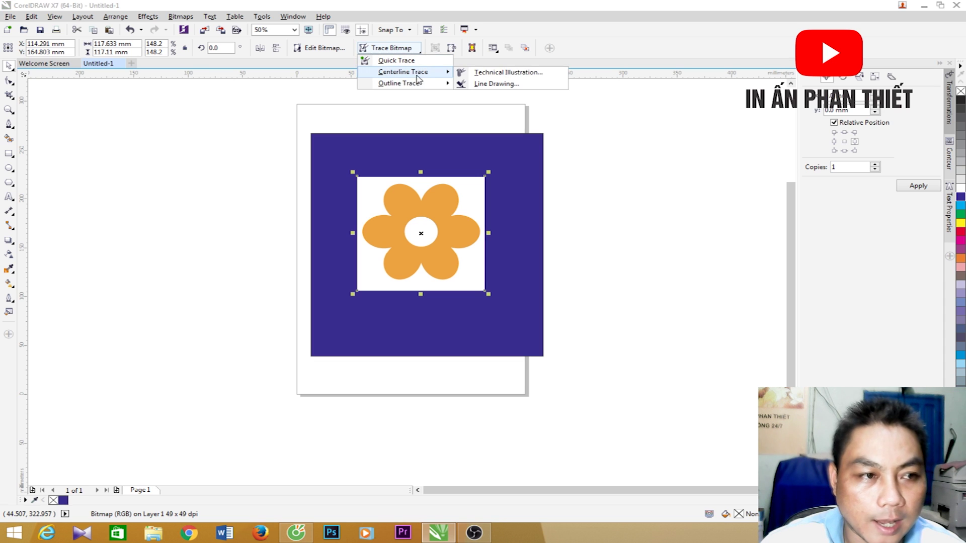
pyautogui.moveTo(395, 89)
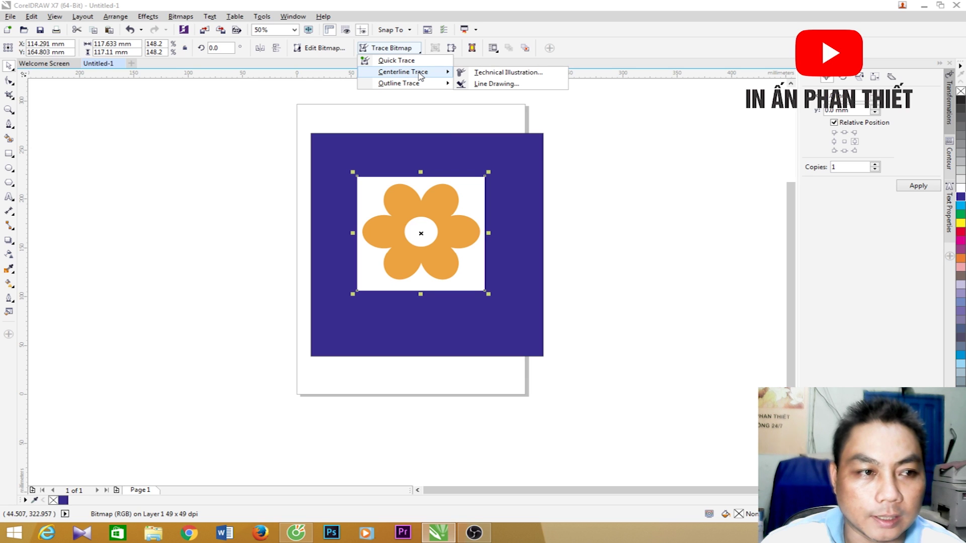
pyautogui.click(498, 84)
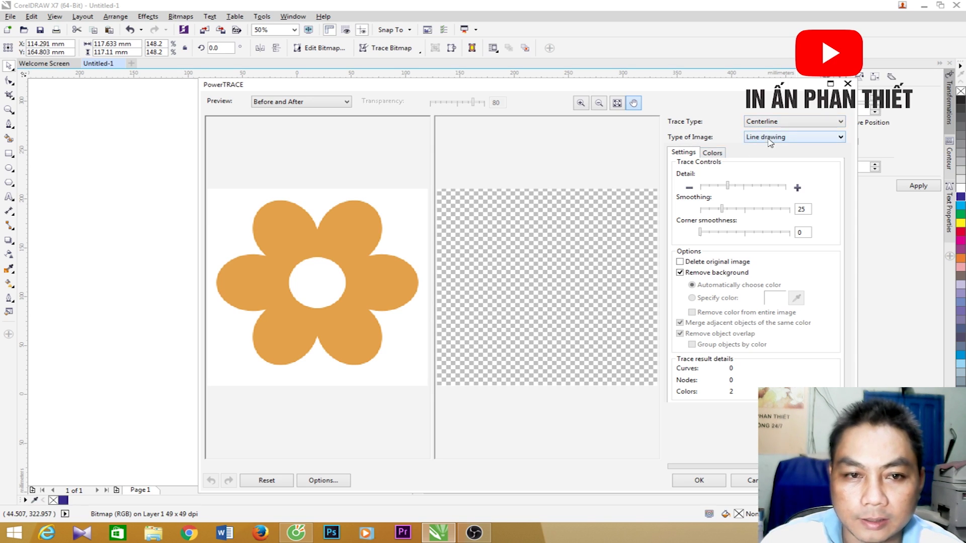
# Switch the trace type to Outline with the Line art image type and accept the trace of the flower.
pyautogui.click(840, 122)
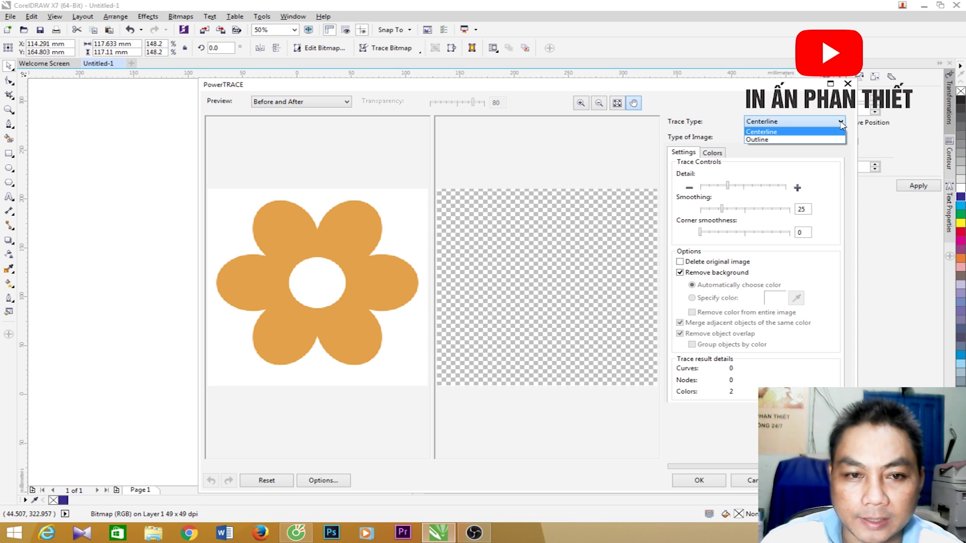
pyautogui.click(759, 143)
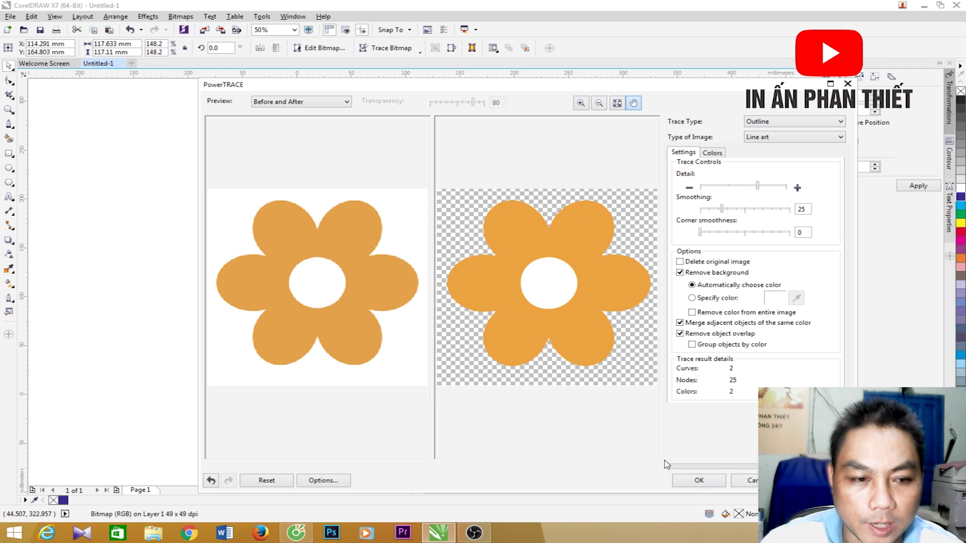
pyautogui.click(697, 482)
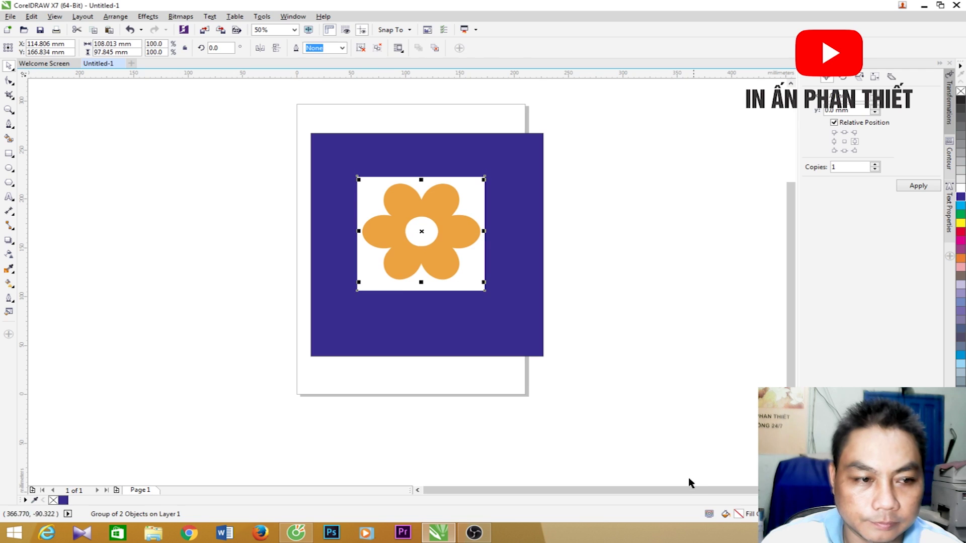
# Separate the traced flower from the original bitmap, placing the bitmap beside the page and the traced flower on the blue rectangle.
pyautogui.moveTo(433, 230); pyautogui.dragTo(539, 223)
pyautogui.click(408, 280)
pyautogui.moveTo(409, 281)
pyautogui.mouseDown()
pyautogui.moveTo(342, 267)
pyautogui.moveTo(228, 266)
pyautogui.mouseUp()
pyautogui.click(528, 225)
pyautogui.moveTo(529, 226); pyautogui.dragTo(433, 226)
pyautogui.click(244, 206)
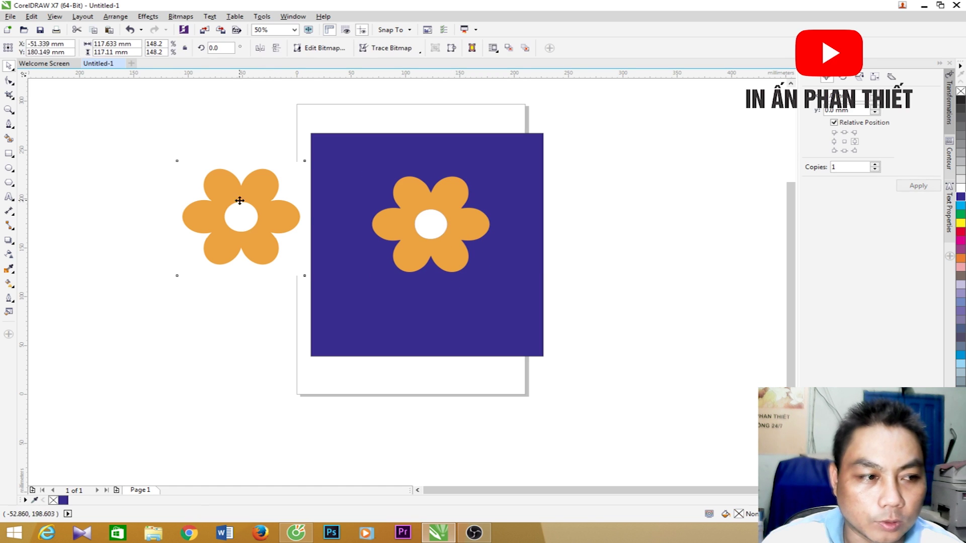
pyautogui.moveTo(248, 209); pyautogui.dragTo(215, 210)
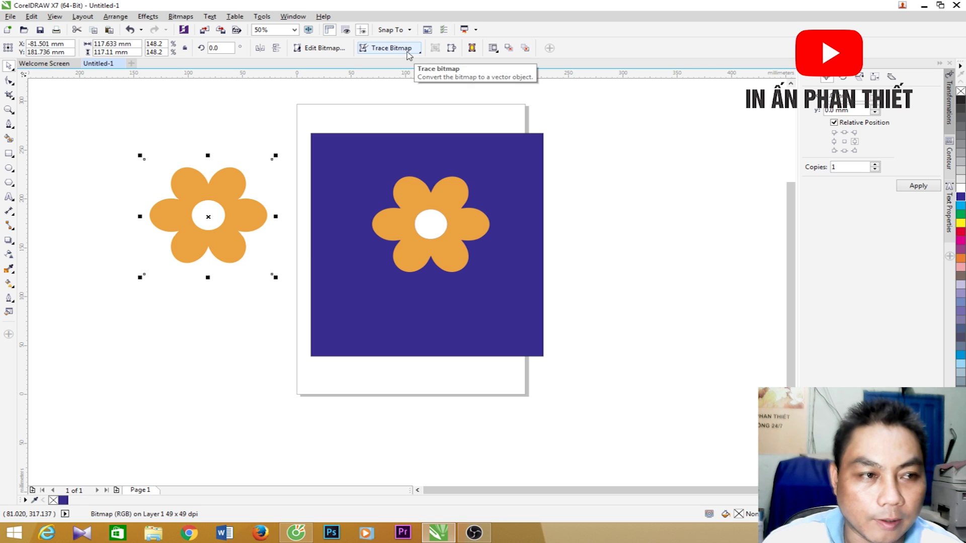
# Select the traced flower and the original bitmap in turn to compare their object types.
pyautogui.click(412, 207)
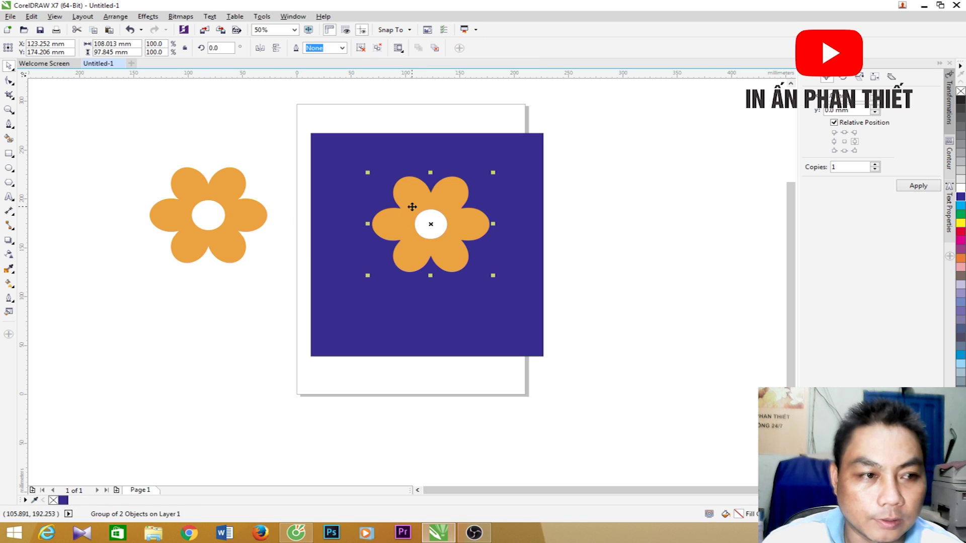
pyautogui.click(216, 193)
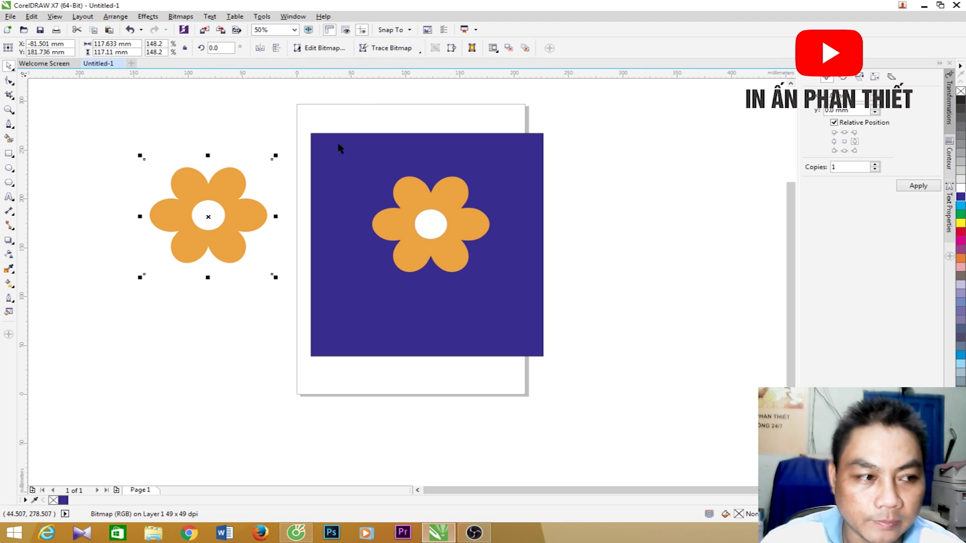
pyautogui.click(425, 203)
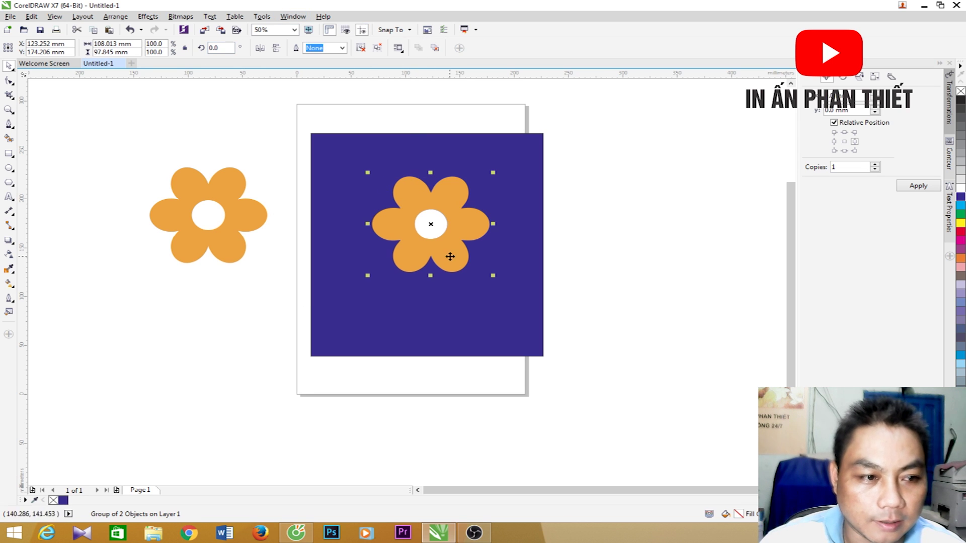
# Ungroup the traced flower on the blue rectangle into its separate petal and centre curves.
pyautogui.click(247, 287)
pyautogui.click(416, 202)
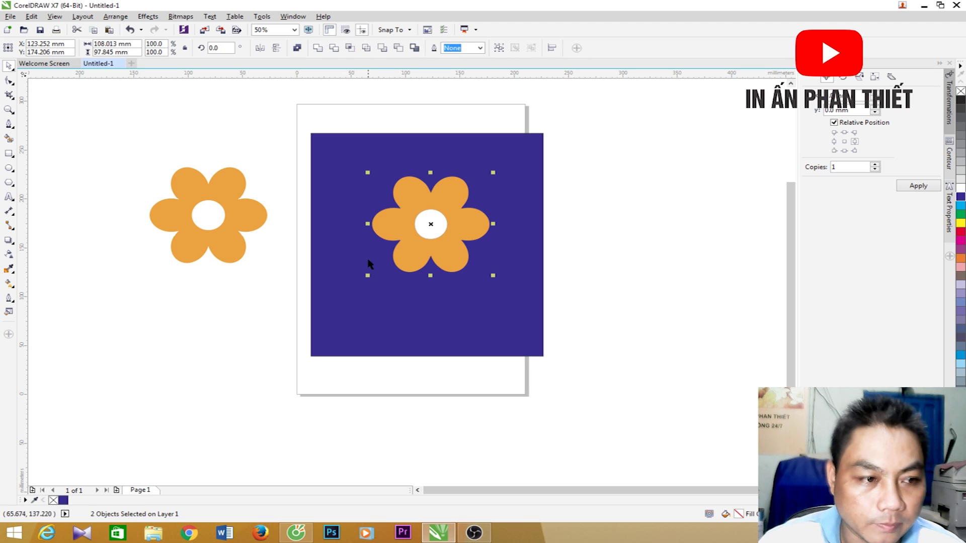
pyautogui.click(285, 286)
# Try moving the white centre circle sideways off its place in the traced flower, and undo the move.
pyautogui.click(425, 241)
pyautogui.moveTo(431, 222); pyautogui.dragTo(447, 227)
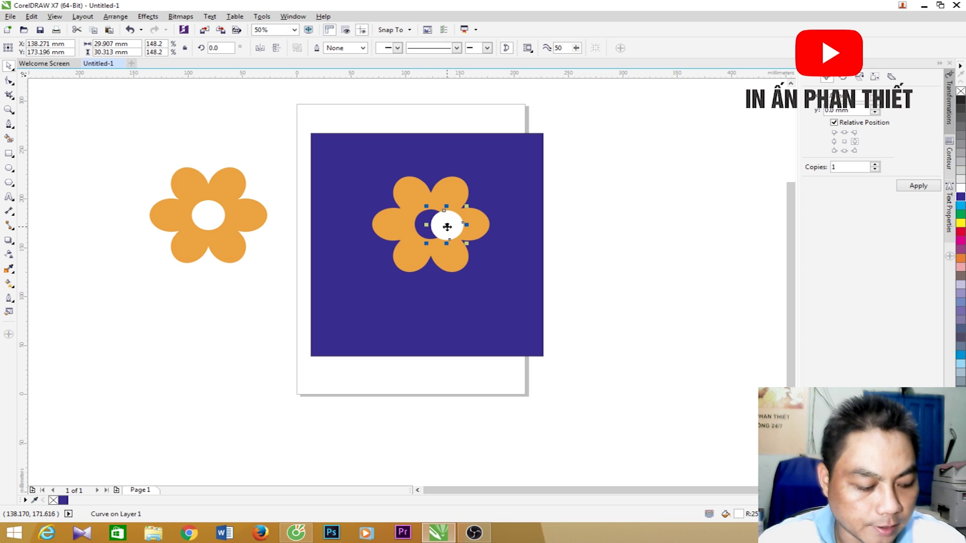
pyautogui.hotkey('ctrl', 'z')
# Recolour the traced flower's petals, trying yellow and green fills before settling on Purple.
pyautogui.click(450, 198)
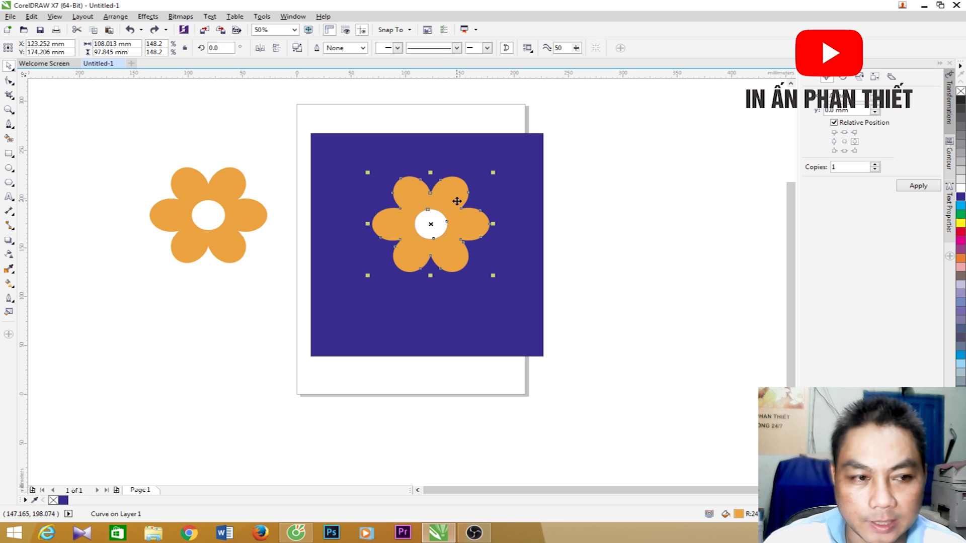
pyautogui.click(960, 225)
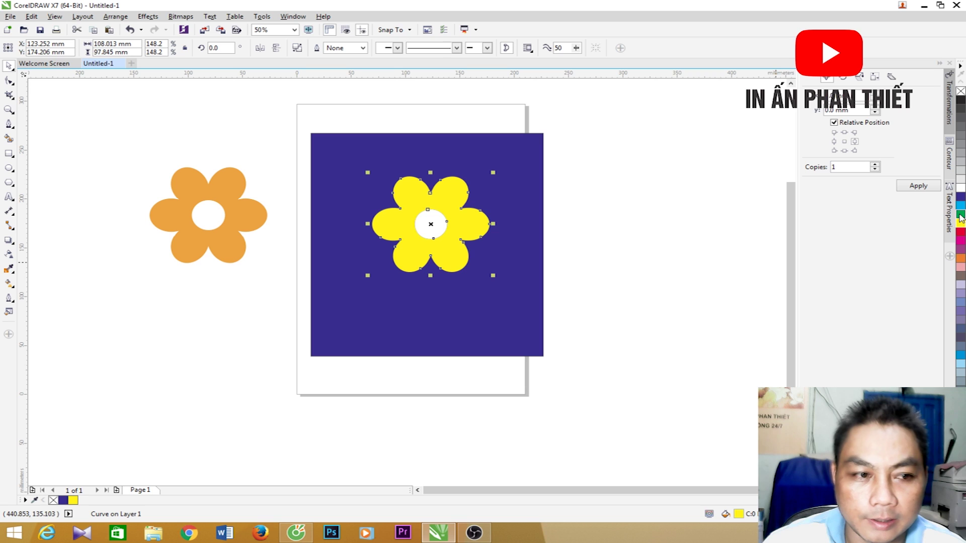
pyautogui.click(960, 215)
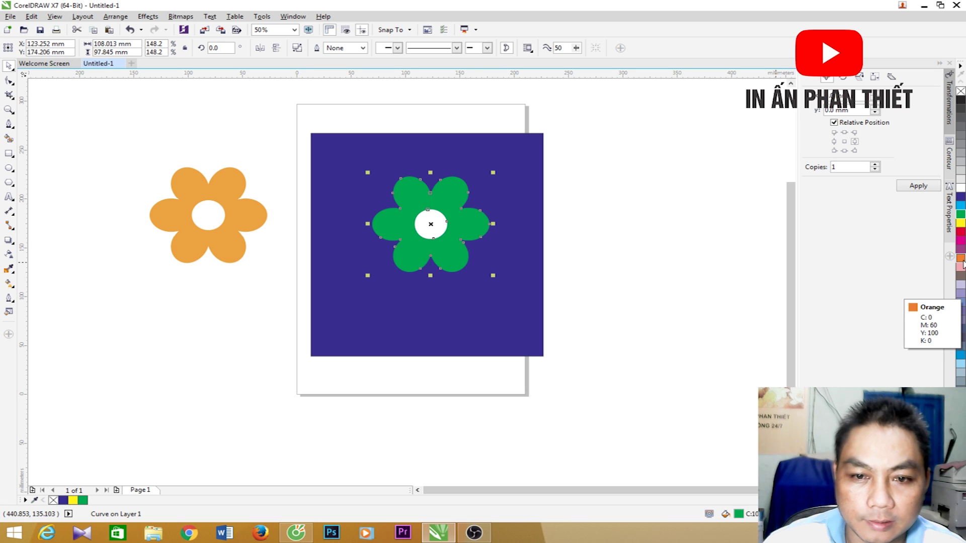
pyautogui.click(961, 252)
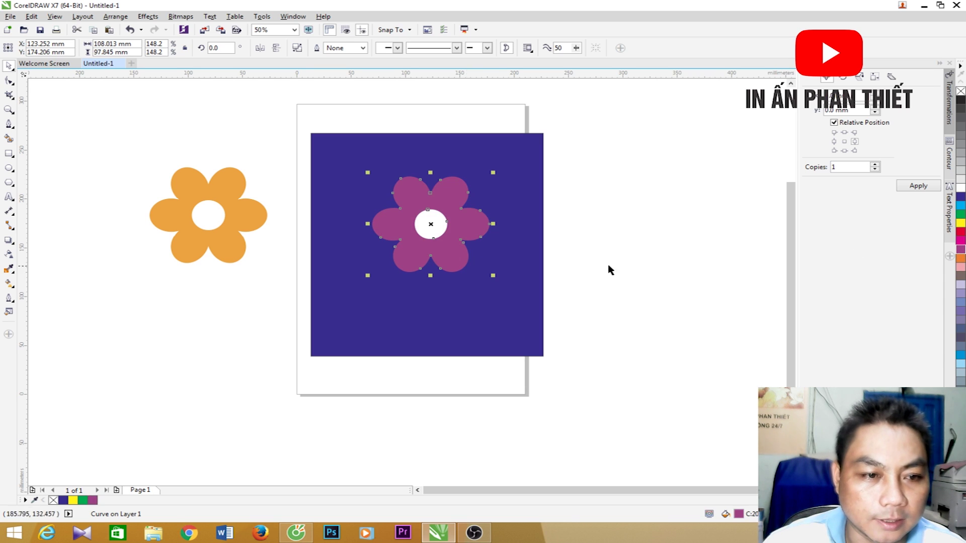
pyautogui.click(559, 254)
# Recolour the traced flower's white centre circle, trying Purple and settling on yellow.
pyautogui.click(430, 221)
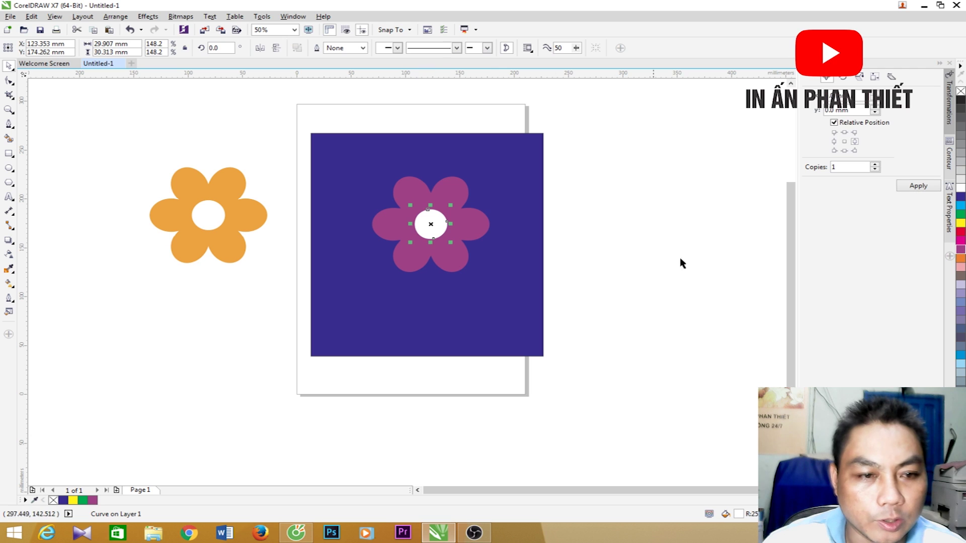
pyautogui.click(961, 250)
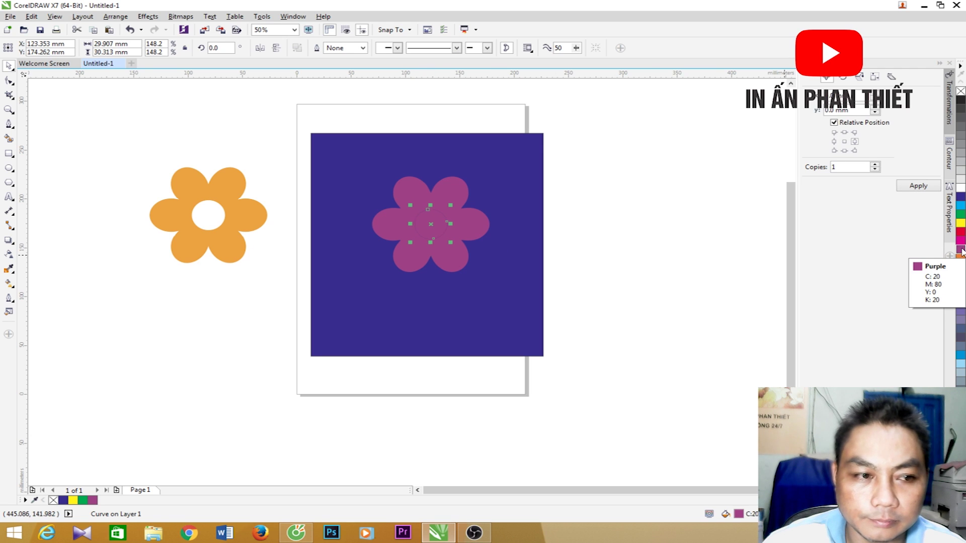
pyautogui.click(961, 223)
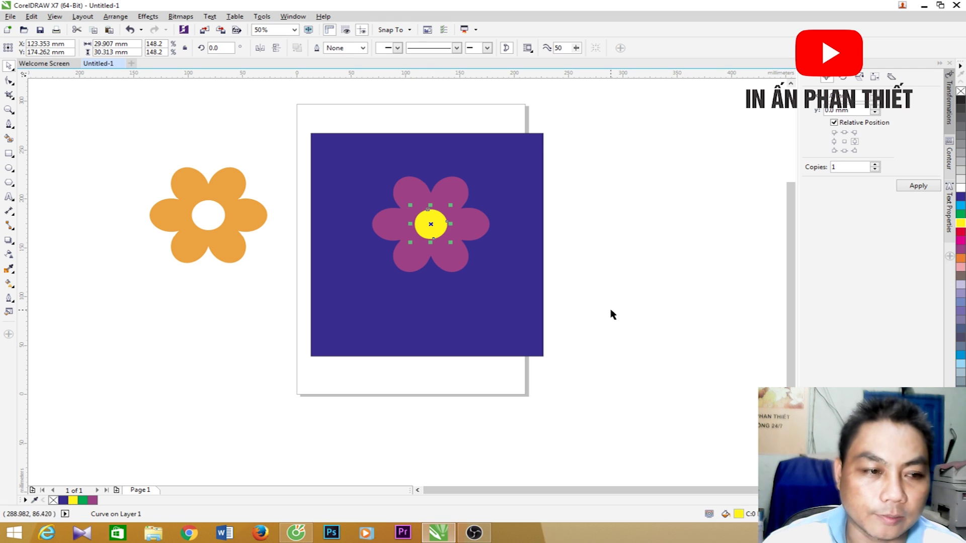
pyautogui.click(556, 264)
# Select the recoloured flower and examine its vector edges up close.
pyautogui.moveTo(602, 156); pyautogui.dragTo(332, 299)
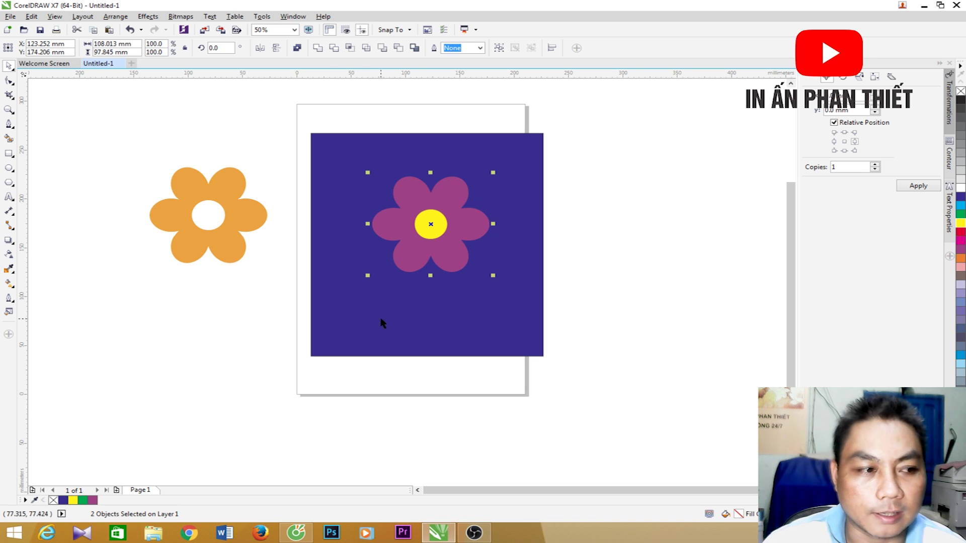
pyautogui.scroll(2, 430, 196)
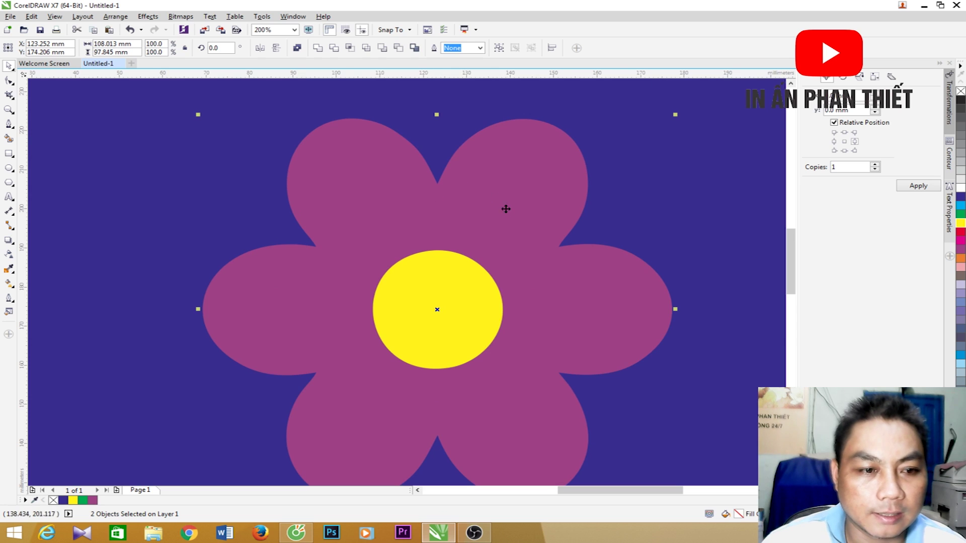
pyautogui.scroll(-1, 507, 216)
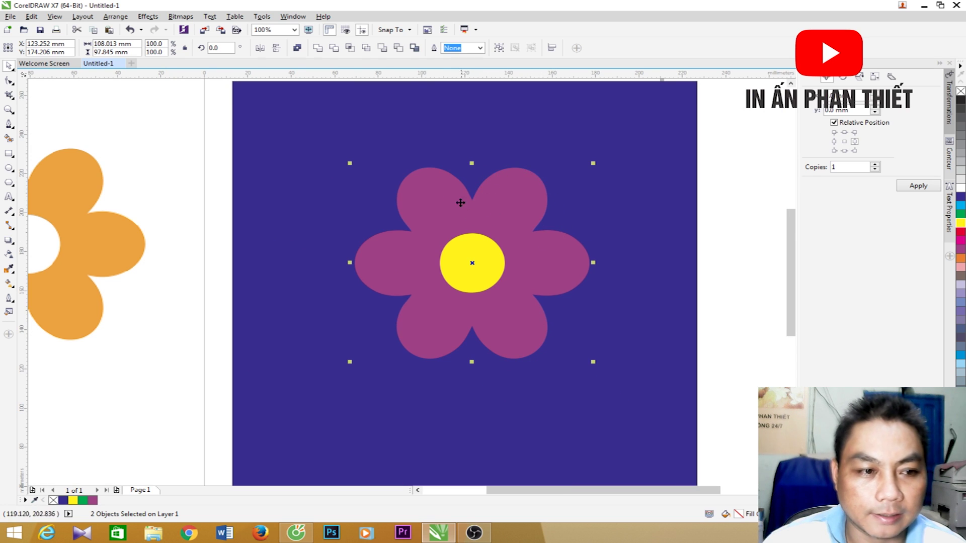
pyautogui.scroll(-1, 475, 239)
pyautogui.click(255, 333)
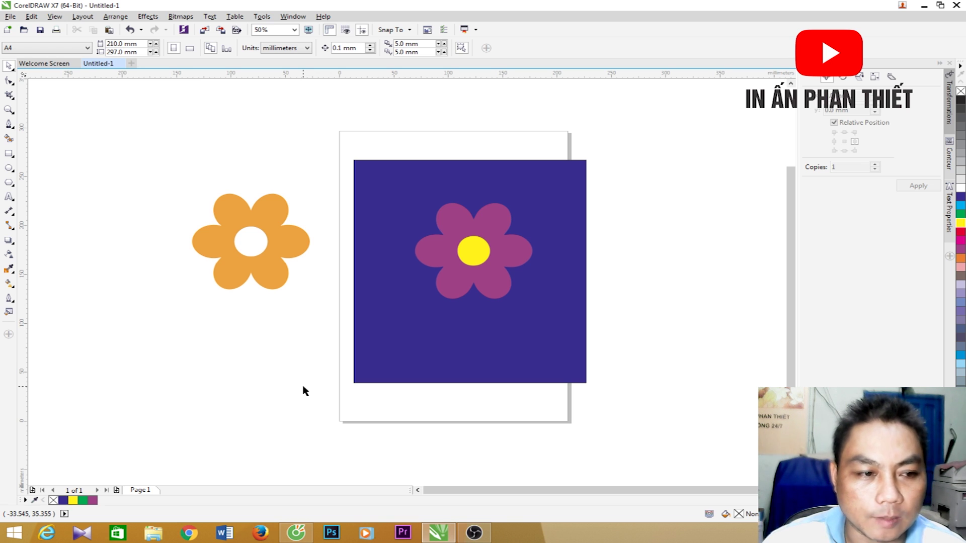
# Switch to the browser's flower image results, open the related yellow-to-orange gradient flower with six petals, and copy the image.
pyautogui.click(293, 537)
pyautogui.scroll(3, 466, 309)
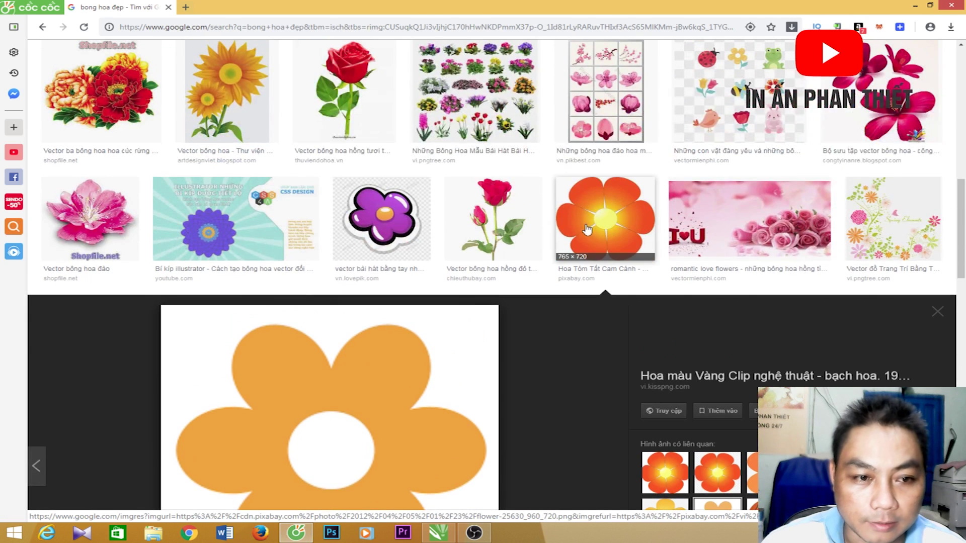
pyautogui.scroll(-2, 593, 230)
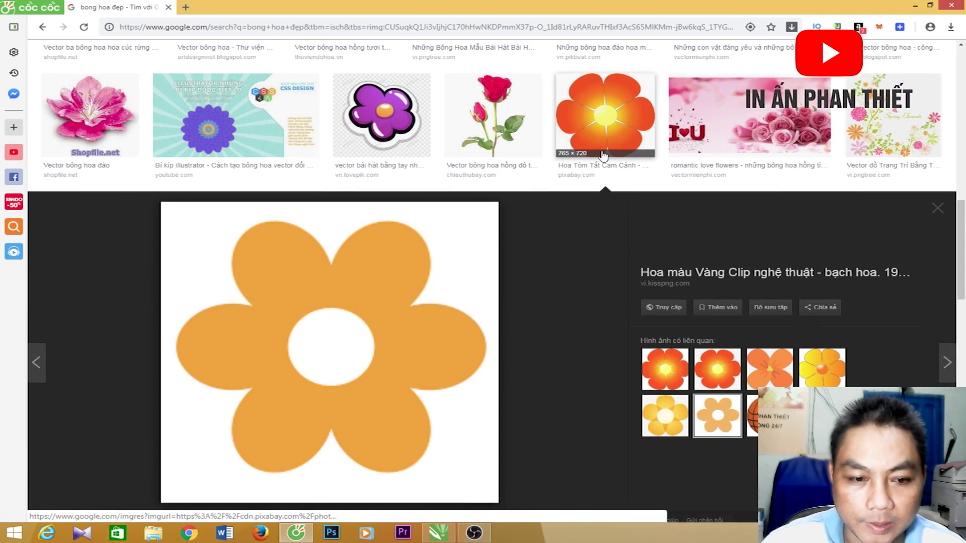
pyautogui.click(603, 126)
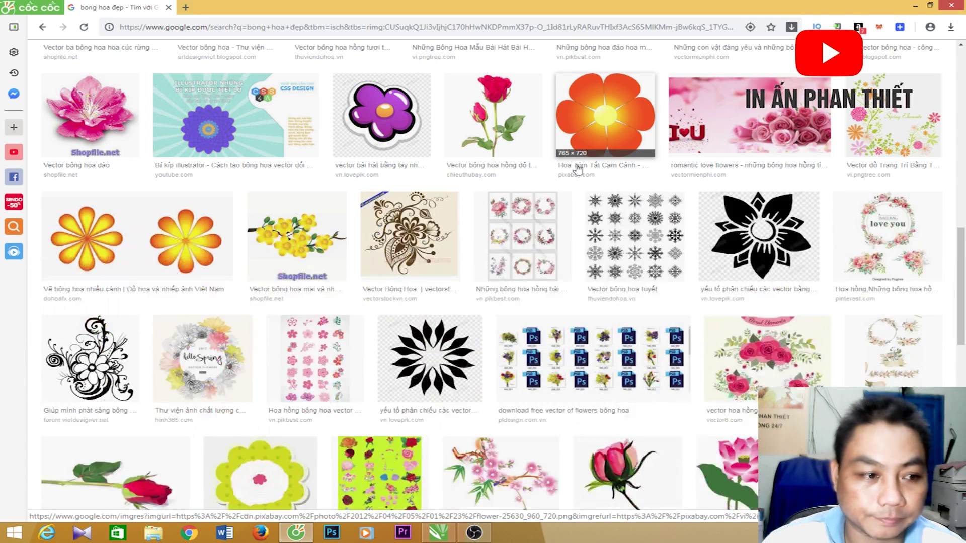
pyautogui.click(603, 126)
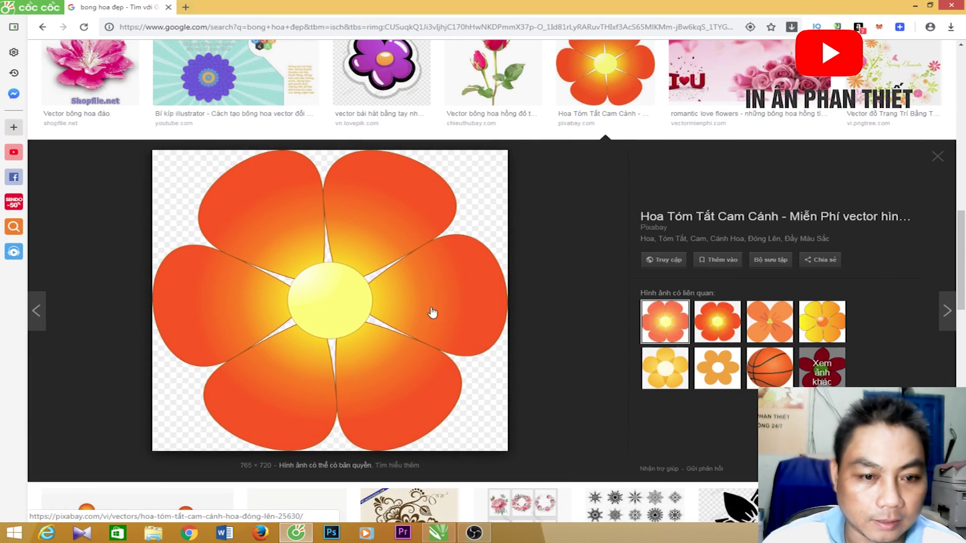
pyautogui.click(816, 331)
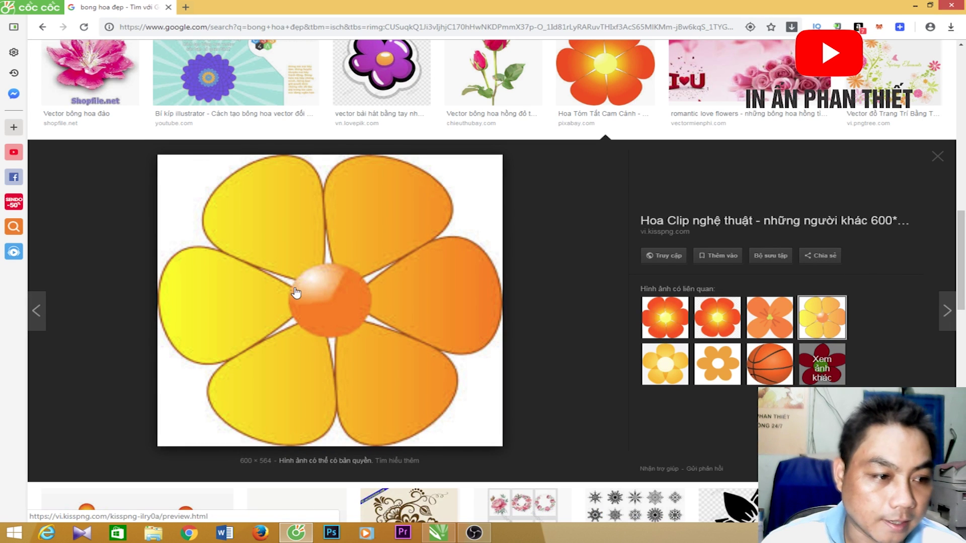
pyautogui.rightClick(259, 239)
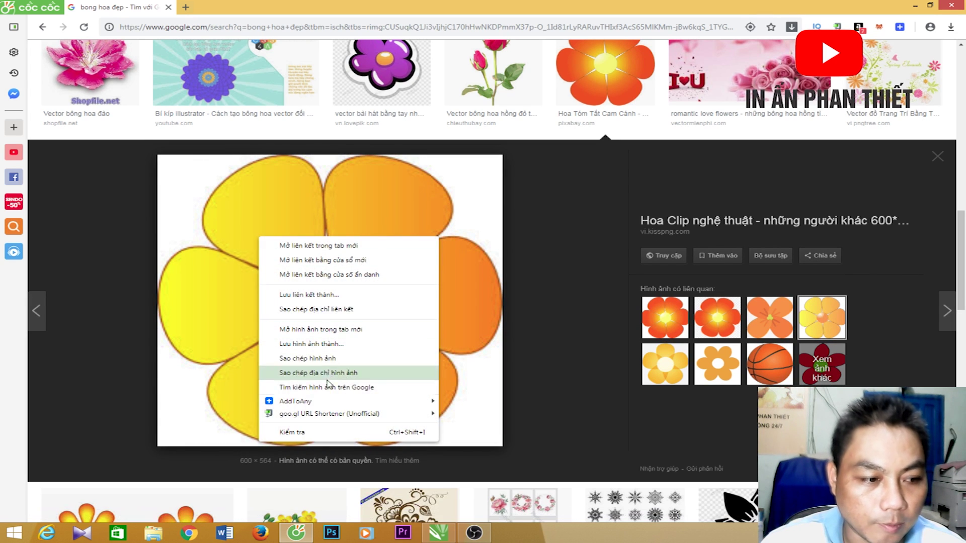
pyautogui.click(324, 358)
# Switch back to CorelDRAW, paste the copied gradient flower image and move it onto the lower right part of the blue rectangle.
pyautogui.click(438, 526)
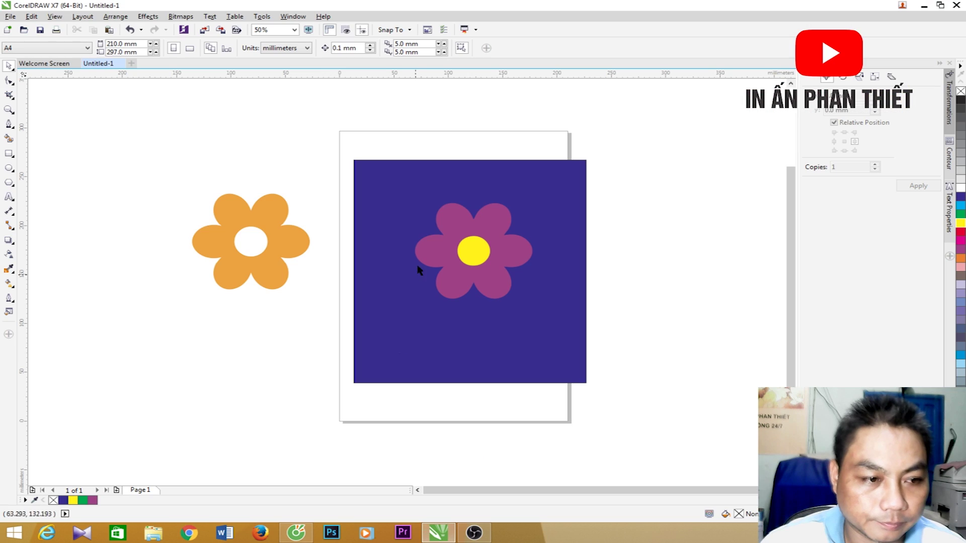
pyautogui.rightClick(216, 134)
pyautogui.click(281, 217)
pyautogui.scroll(-1, 282, 218)
pyautogui.moveTo(347, 237); pyautogui.dragTo(393, 271)
# Shift the gradient flower bitmap slightly left so it sits fully inside the blue rectangle's lower right corner.
pyautogui.scroll(3, 394, 271)
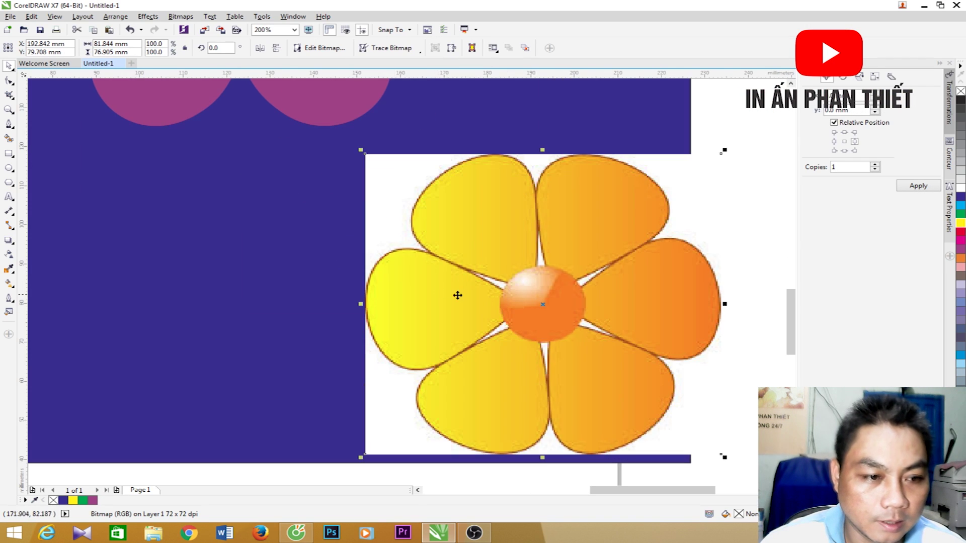
pyautogui.scroll(-1, 428, 226)
pyautogui.press('Escape')
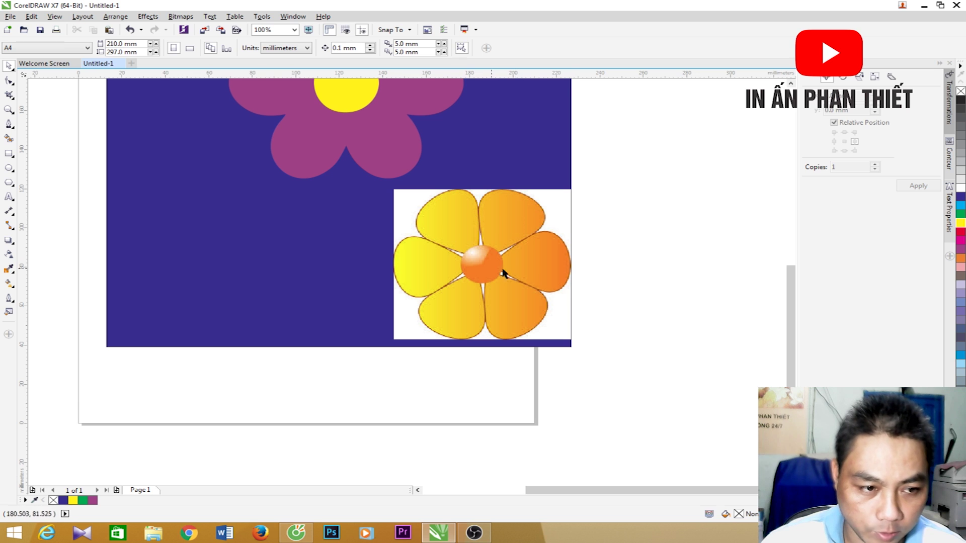
pyautogui.moveTo(482, 265); pyautogui.dragTo(459, 265)
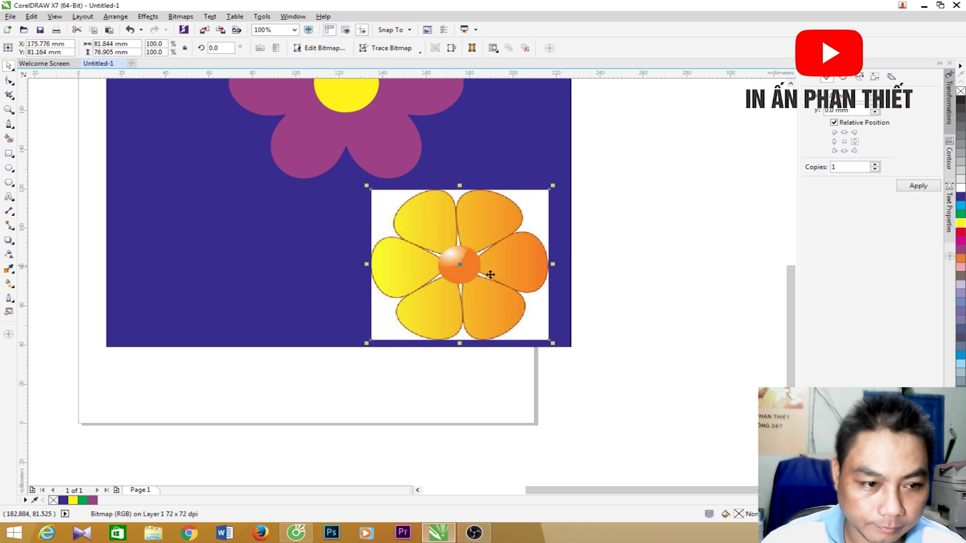
pyautogui.press('Escape')
# Trace the gradient flower bitmap in PowerTRACE with trace type Outline and image type Line art, and place the result beside the original.
pyautogui.moveTo(603, 171); pyautogui.dragTo(354, 373)
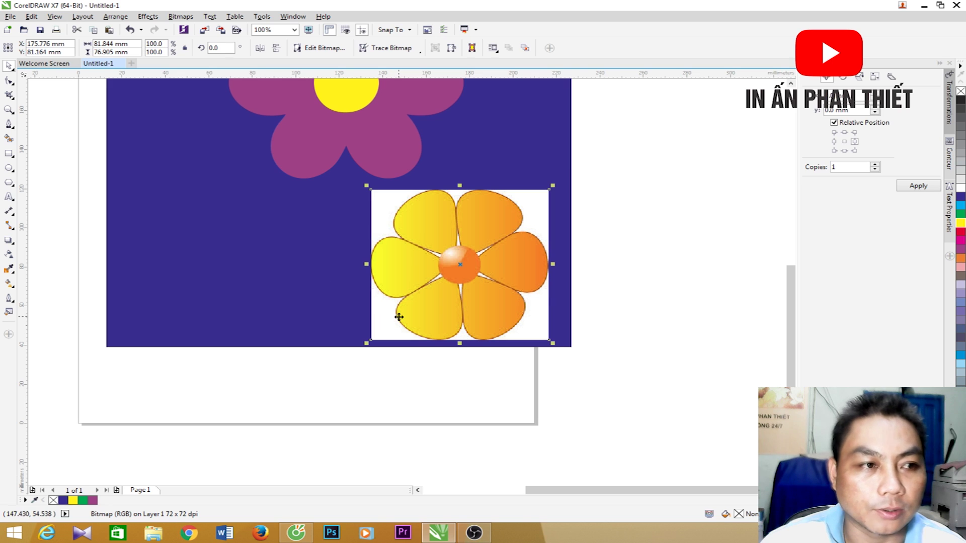
pyautogui.click(416, 53)
pyautogui.moveTo(407, 76)
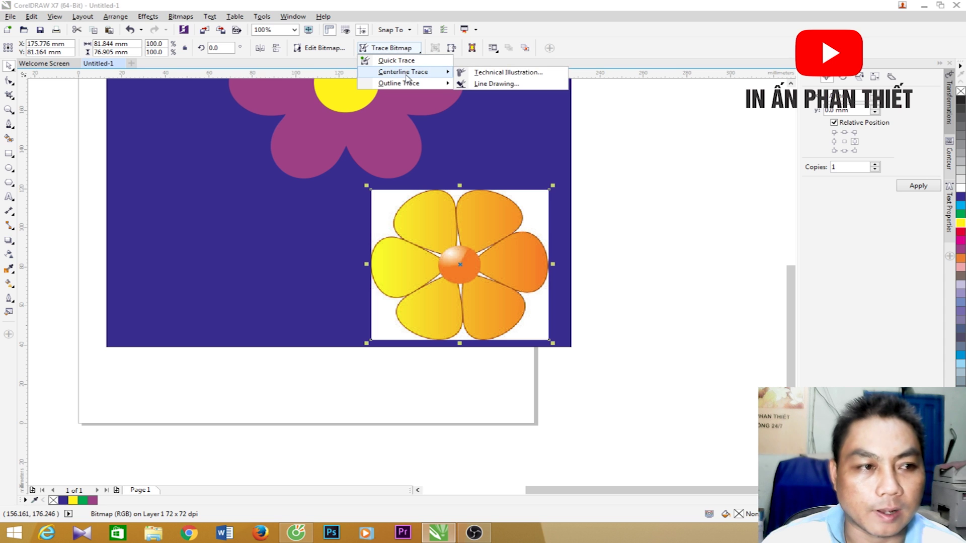
pyautogui.click(498, 84)
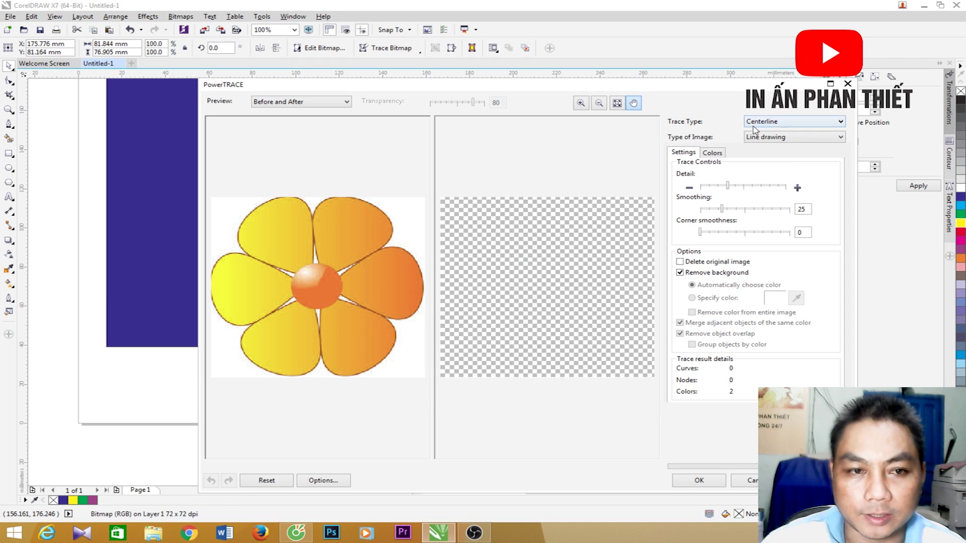
pyautogui.click(785, 123)
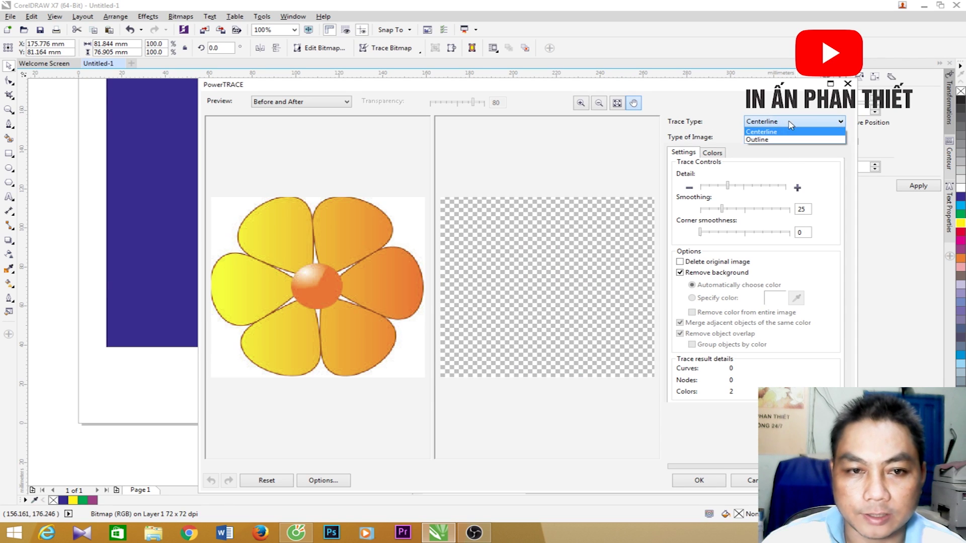
pyautogui.click(760, 140)
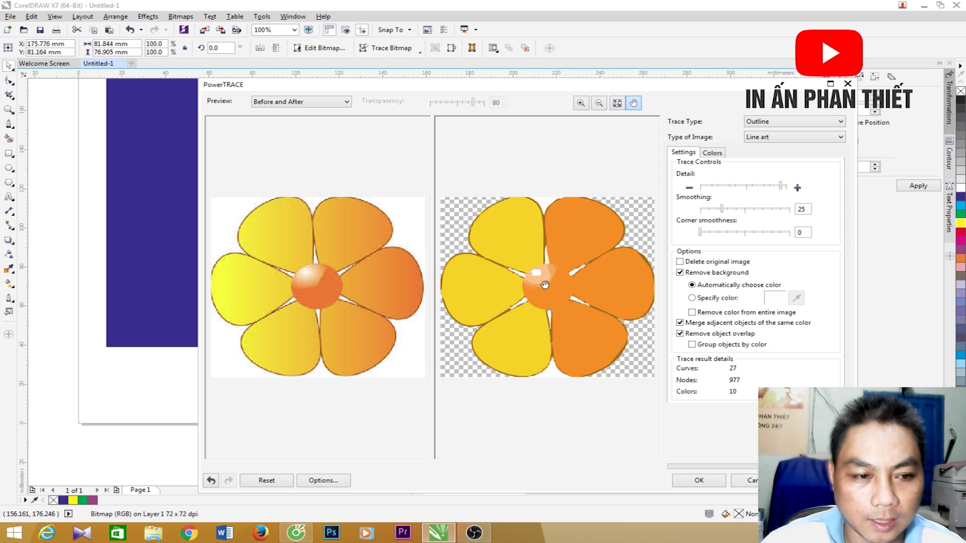
pyautogui.click(704, 481)
pyautogui.moveTo(459, 265)
pyautogui.mouseDown()
pyautogui.moveTo(485, 250)
pyautogui.moveTo(269, 265)
pyautogui.mouseUp()
pyautogui.scroll(-1, 627, 276)
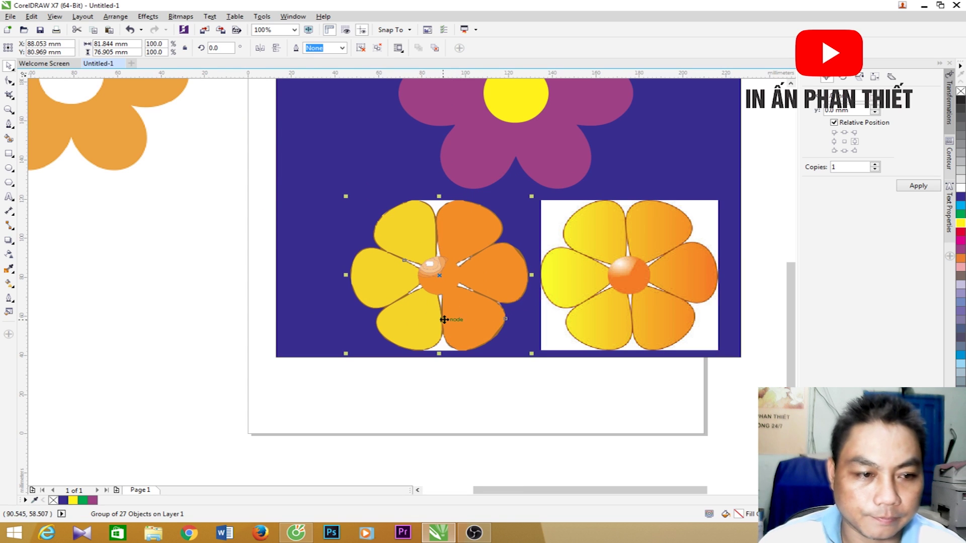
# Ungroup the traced gradient flower and delete the white background pieces between its upper and lower petals.
pyautogui.hotkey('ctrl', 'u')
pyautogui.press('Escape')
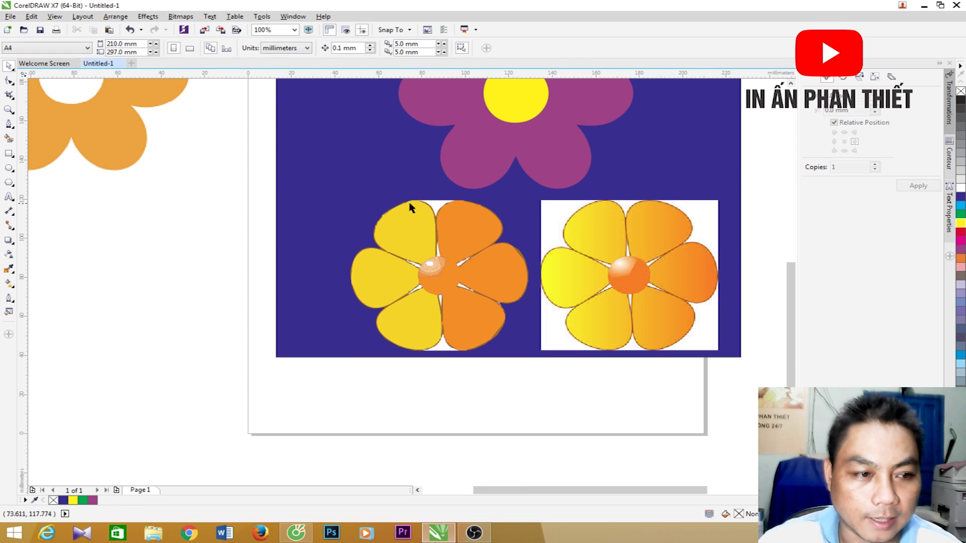
pyautogui.click(433, 205)
pyautogui.press('Escape')
pyautogui.click(445, 348)
pyautogui.press('Escape')
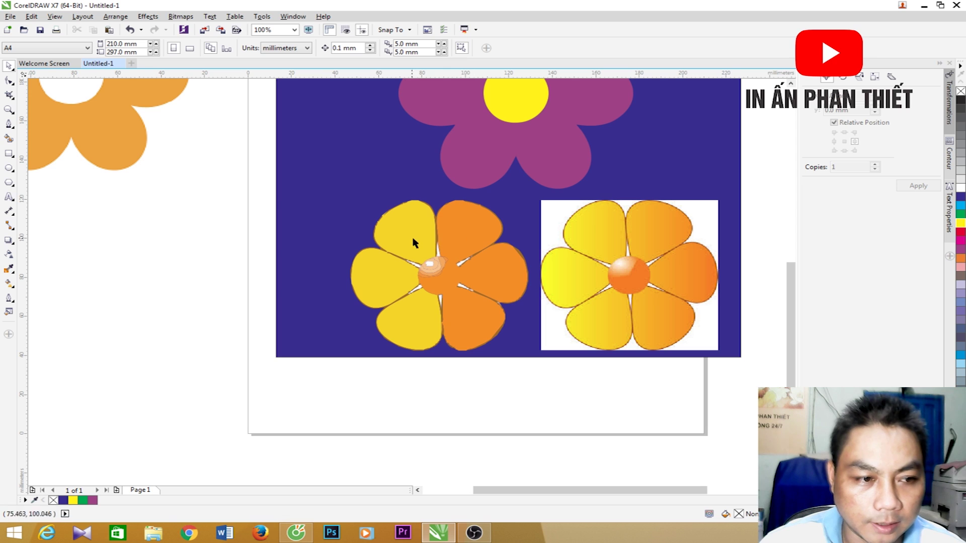
# Delete both the traced gradient flower and its source bitmap from the lower part of the blue rectangle.
pyautogui.scroll(-2, 442, 276)
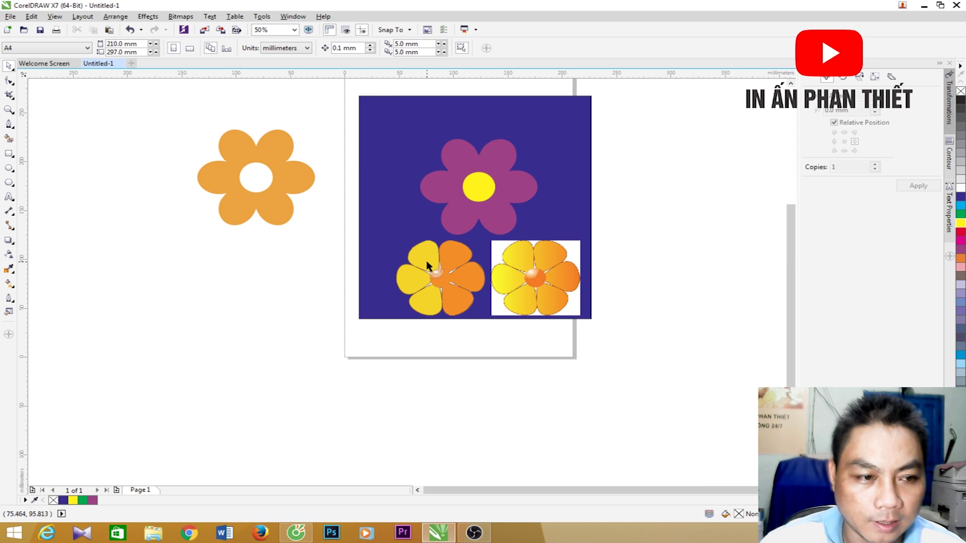
pyautogui.moveTo(323, 365); pyautogui.dragTo(627, 231)
pyautogui.press('Delete')
pyautogui.scroll(2, 481, 165)
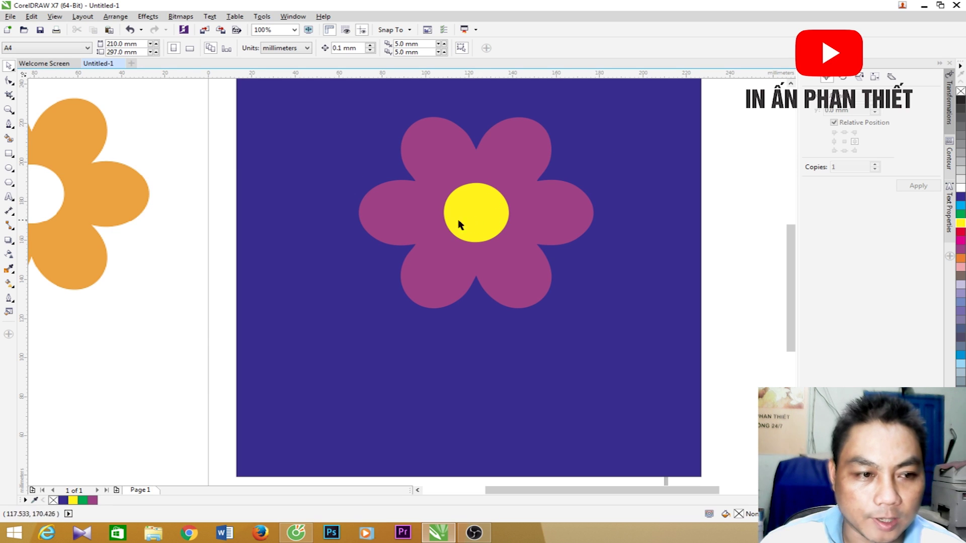
pyautogui.scroll(-2, 440, 240)
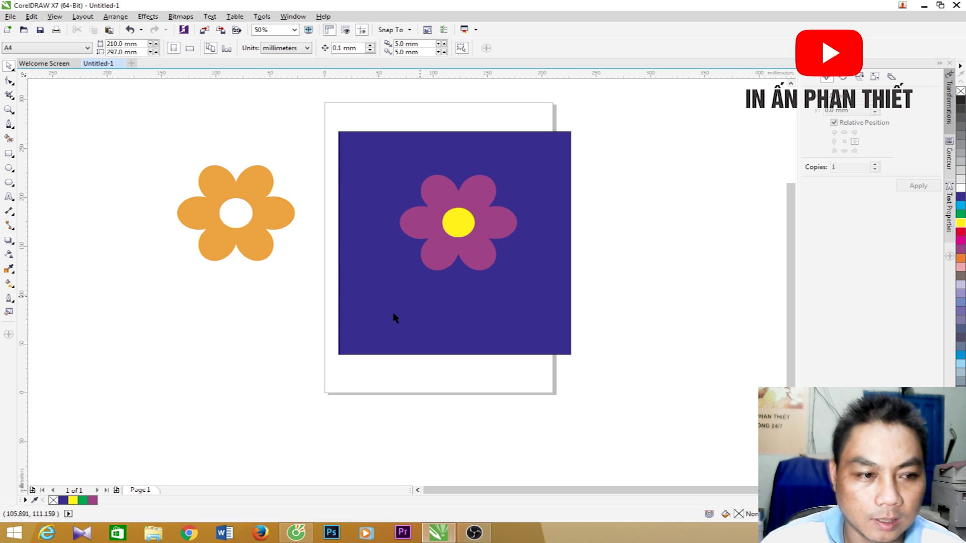
pyautogui.scroll(2, 450, 218)
pyautogui.click(449, 224)
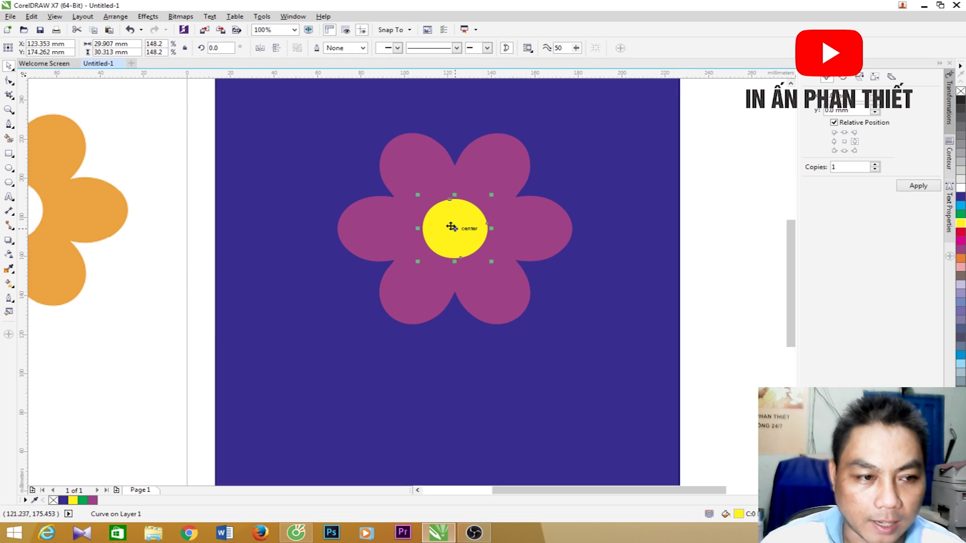
pyautogui.click(141, 330)
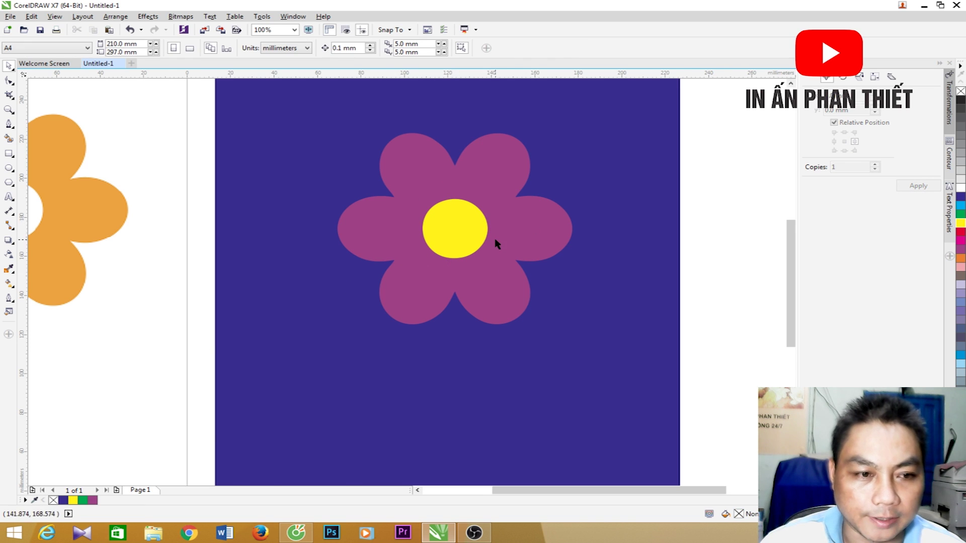
pyautogui.scroll(-2, 495, 244)
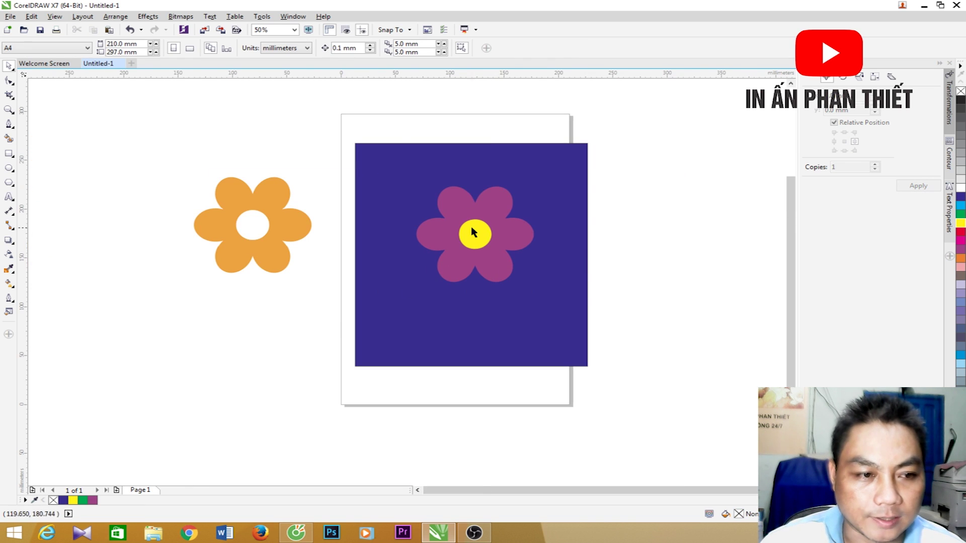
pyautogui.scroll(2, 472, 228)
# Switch to the browser, look through the flower image results and open the full set of images related to the gradient flower.
pyautogui.moveTo(295, 532)
pyautogui.click(275, 460)
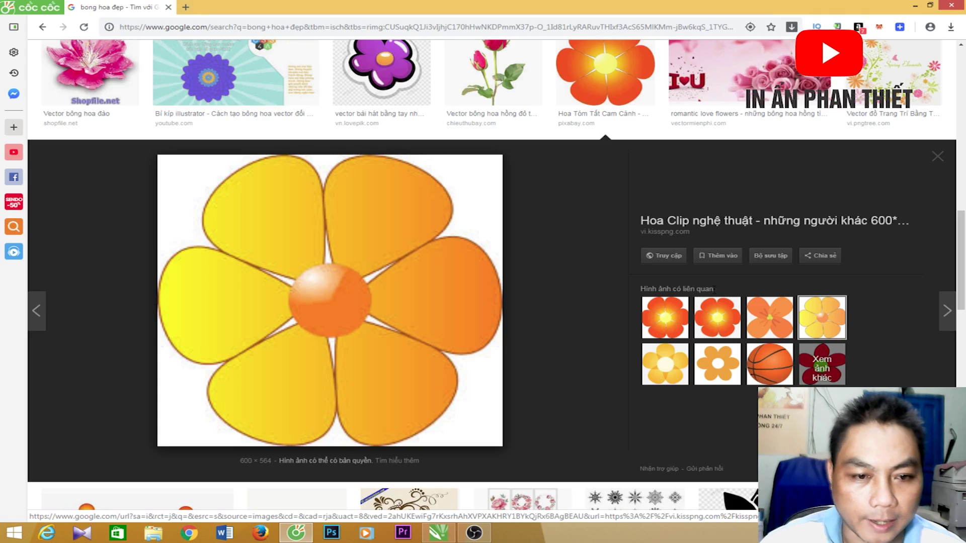
pyautogui.scroll(-6, 744, 322)
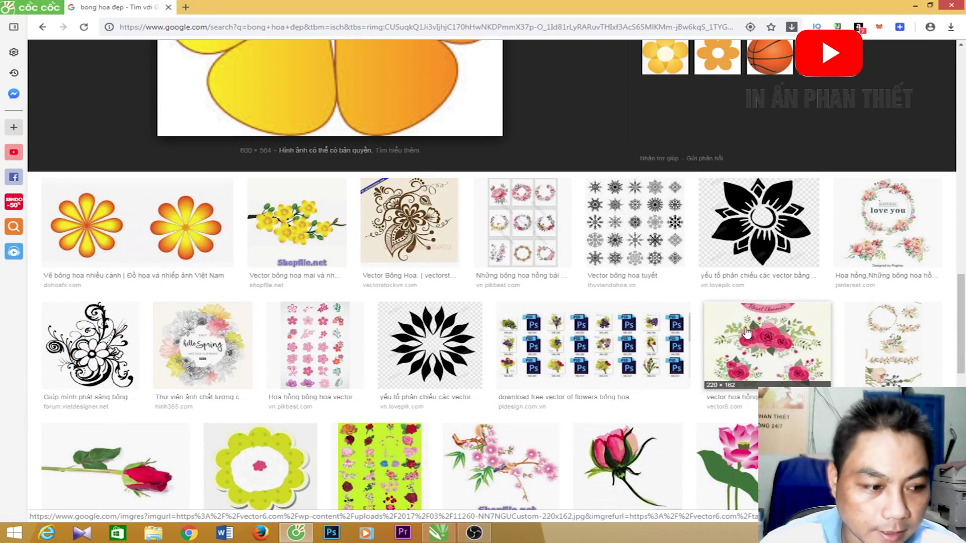
pyautogui.scroll(-10, 746, 333)
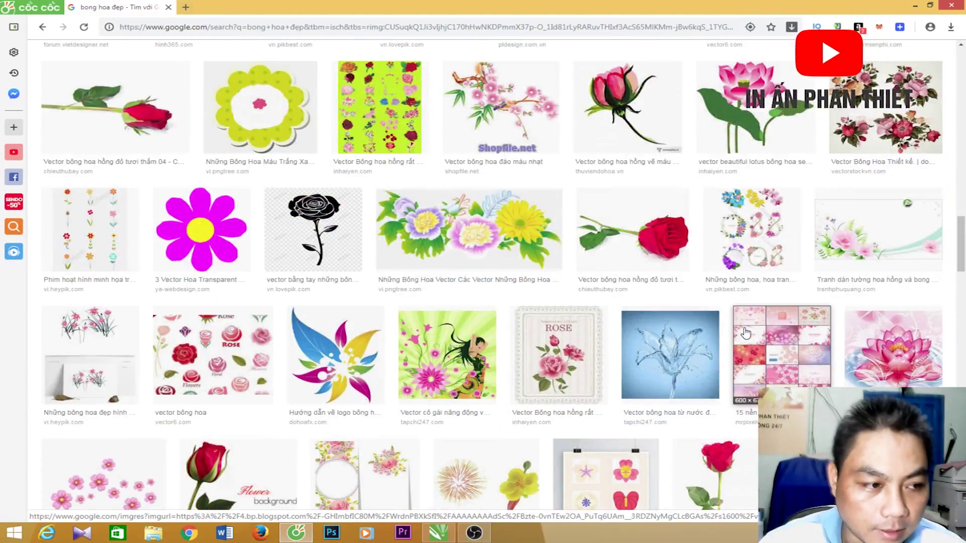
pyautogui.scroll(-5, 745, 332)
pyautogui.scroll(-7, 745, 334)
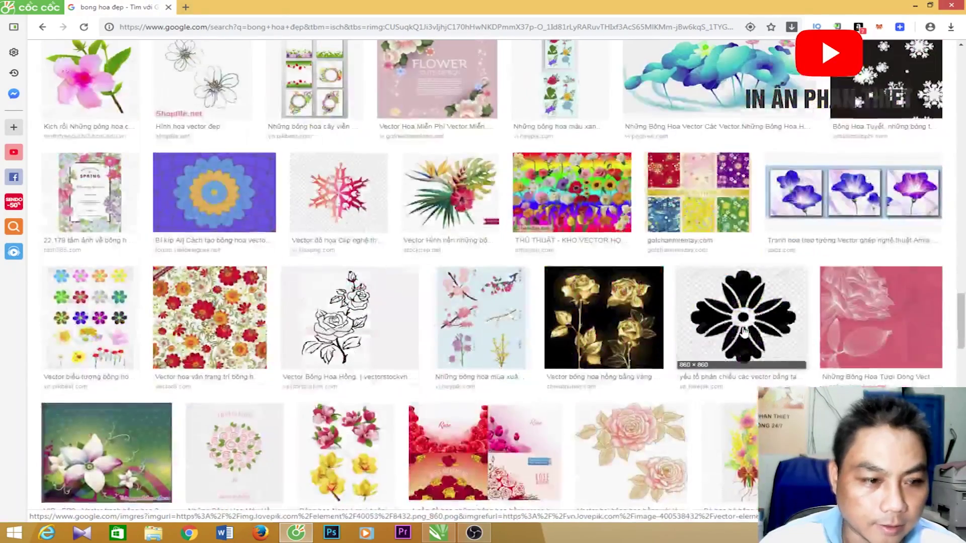
pyautogui.scroll(20, 748, 366)
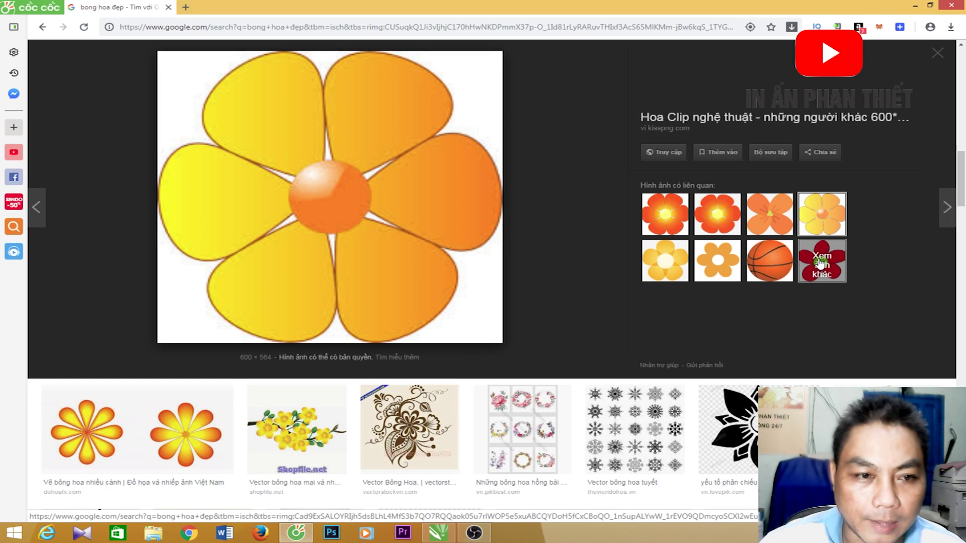
pyautogui.click(820, 264)
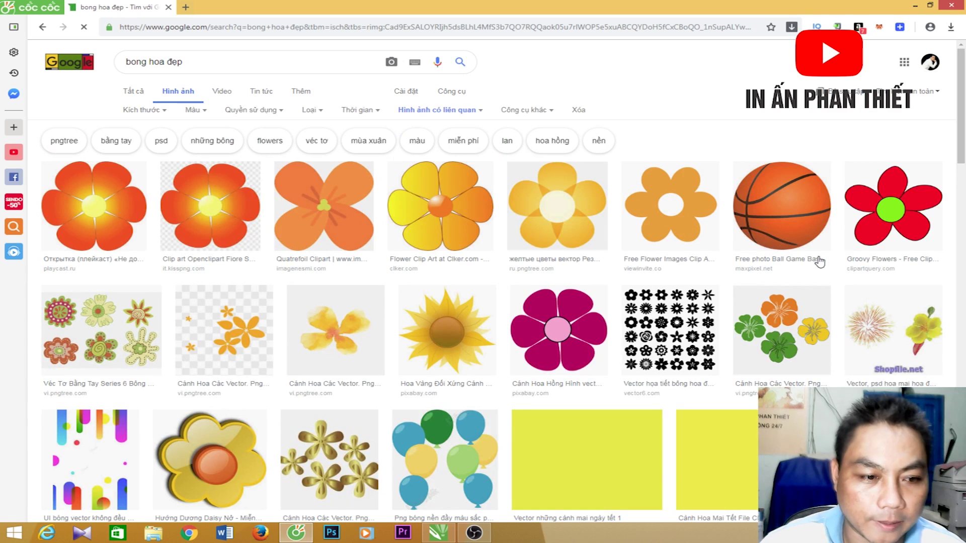
# Open the magenta six-petal flower, compare its related images and choose the 900 × 580 version with the black-rimmed pink centre.
pyautogui.scroll(-2, 805, 259)
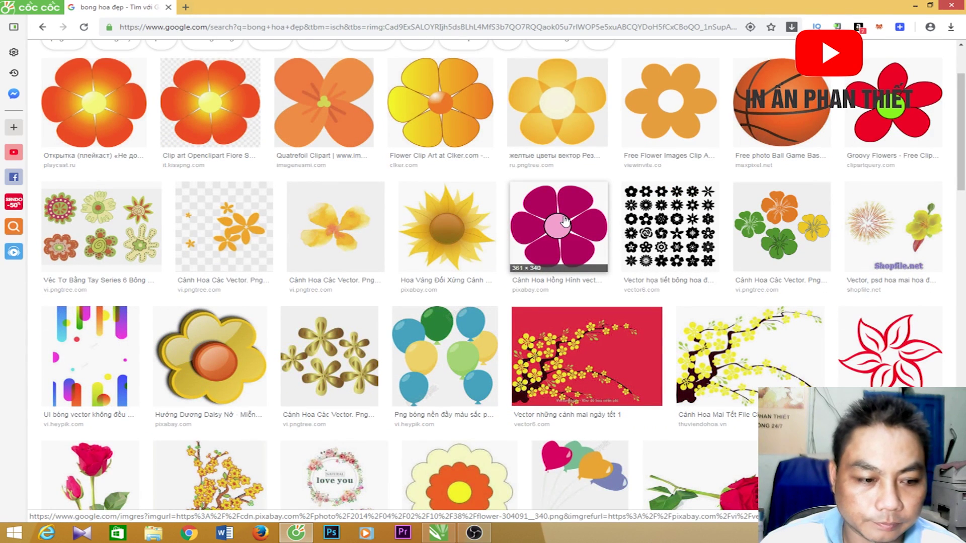
pyautogui.scroll(-2, 564, 221)
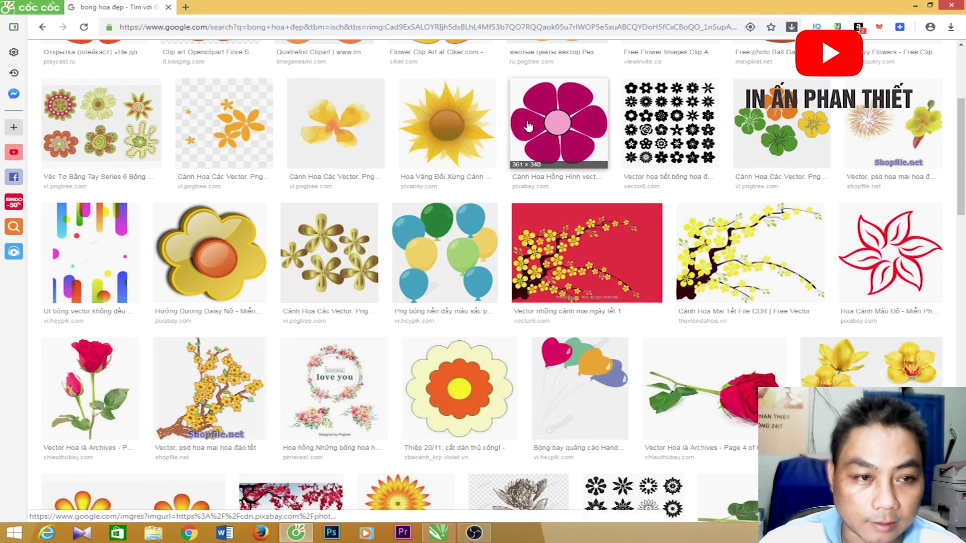
pyautogui.click(557, 103)
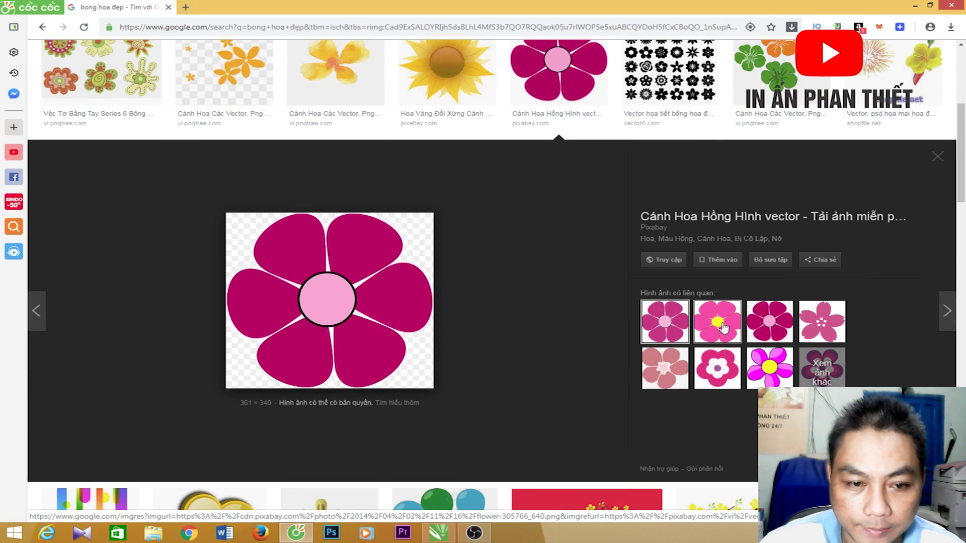
pyautogui.click(723, 328)
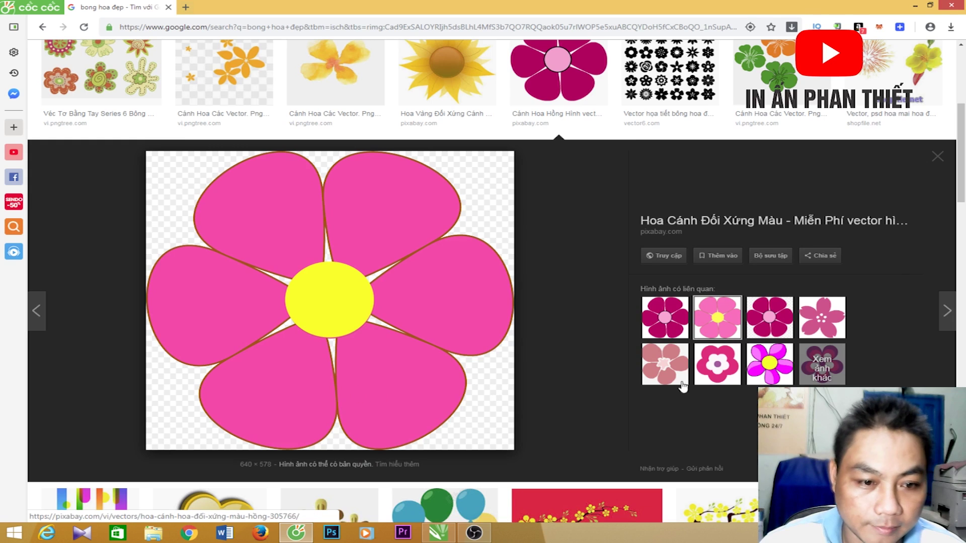
pyautogui.click(710, 369)
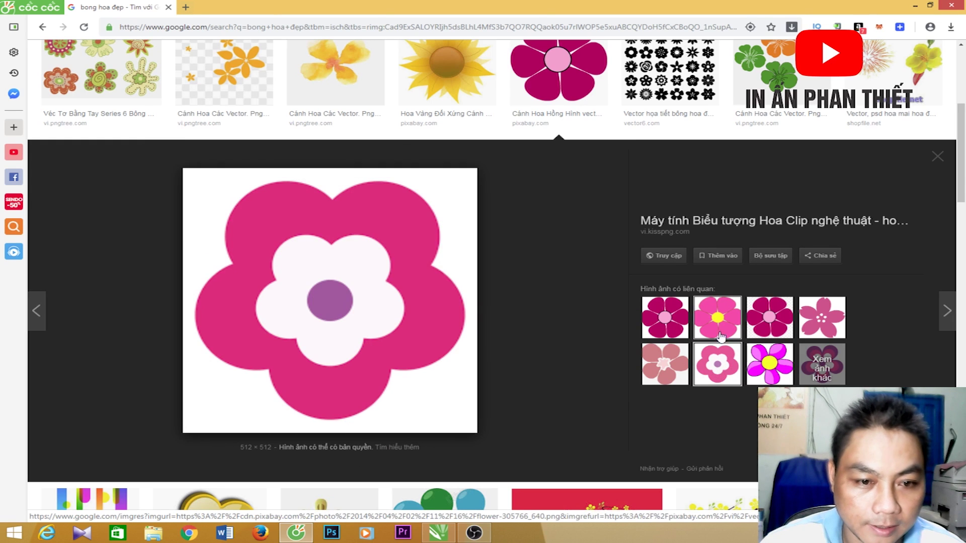
pyautogui.click(724, 327)
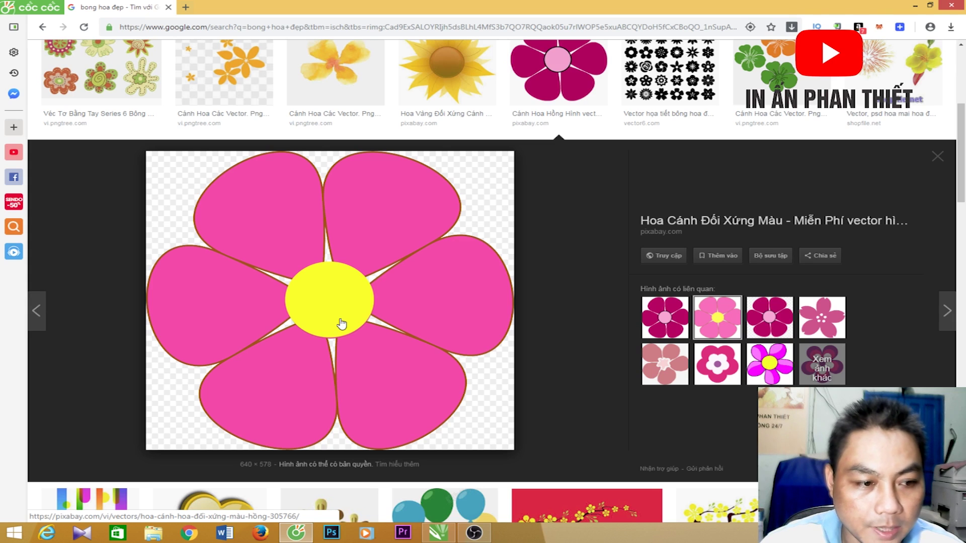
pyautogui.click(769, 317)
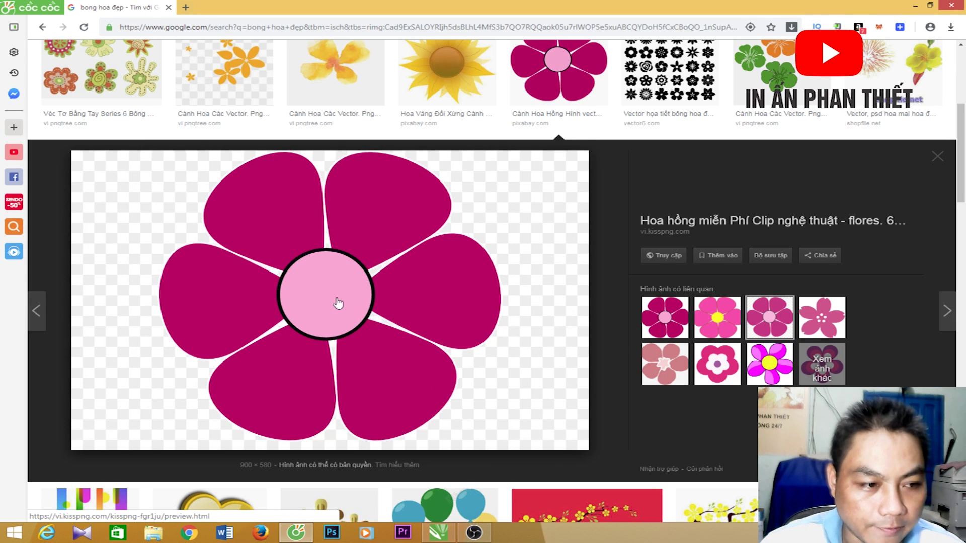
# Copy the enlarged magenta flower image from the search results, closing the source page if it opens.
pyautogui.click(319, 287)
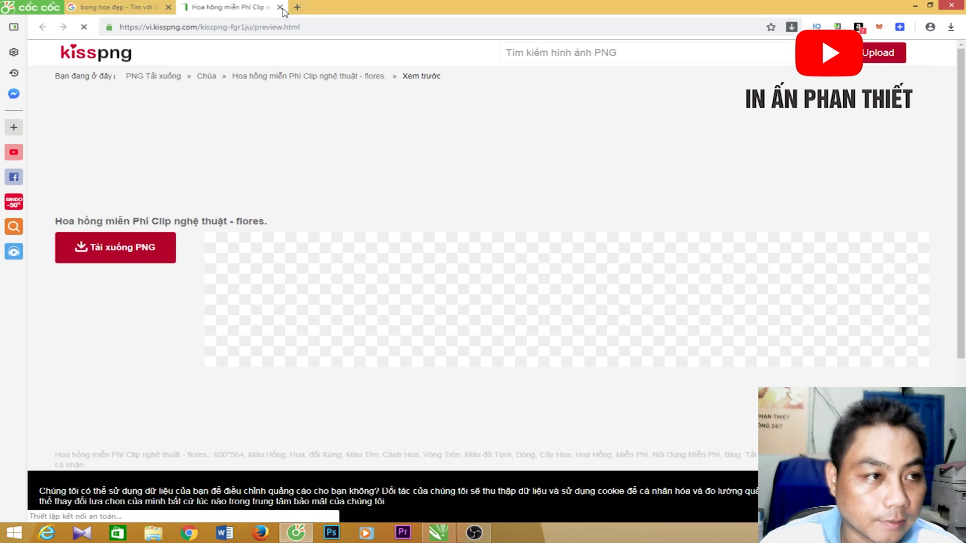
pyautogui.click(281, 7)
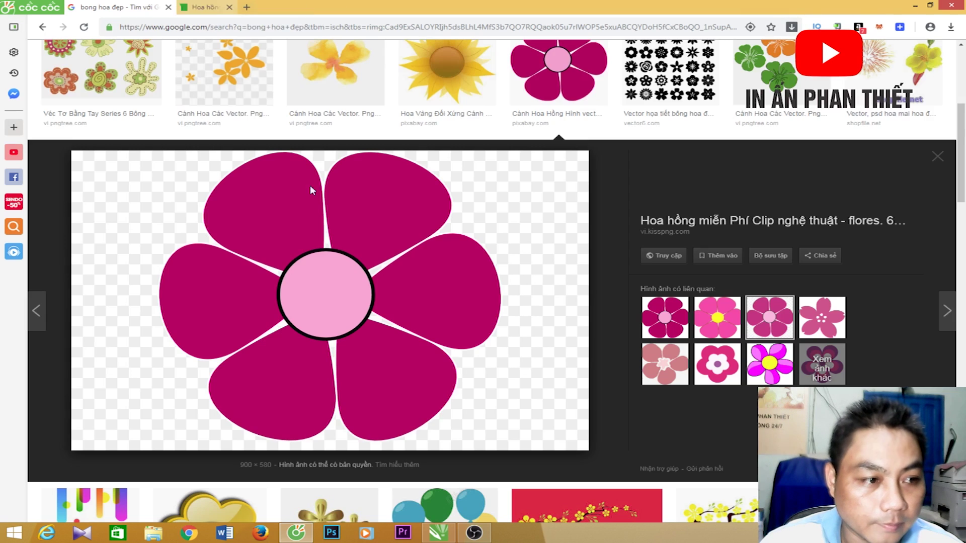
pyautogui.rightClick(322, 290)
pyautogui.click(375, 410)
# Switch back to CorelDRAW and delete the purple petal shape from the blue rectangle.
pyautogui.click(438, 532)
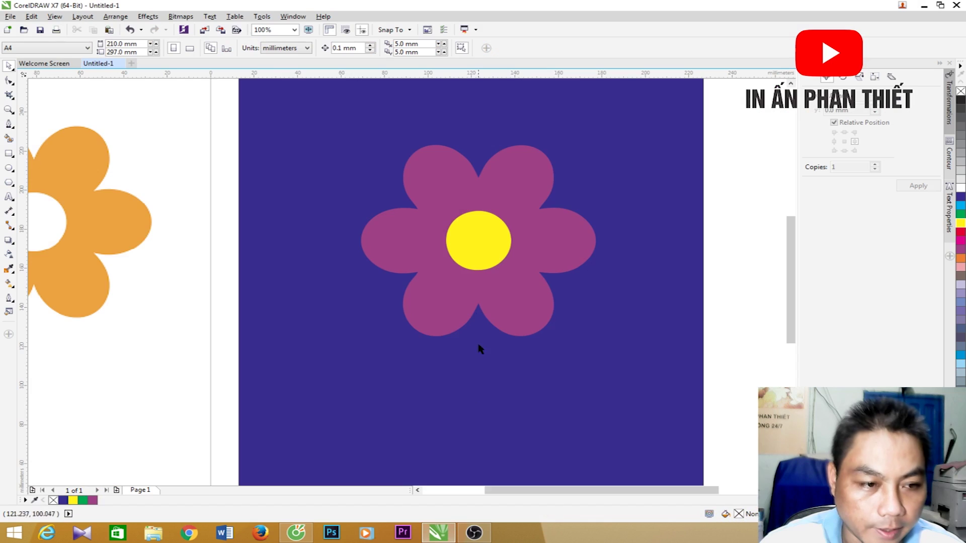
pyautogui.scroll(-2, 463, 242)
pyautogui.click(448, 211)
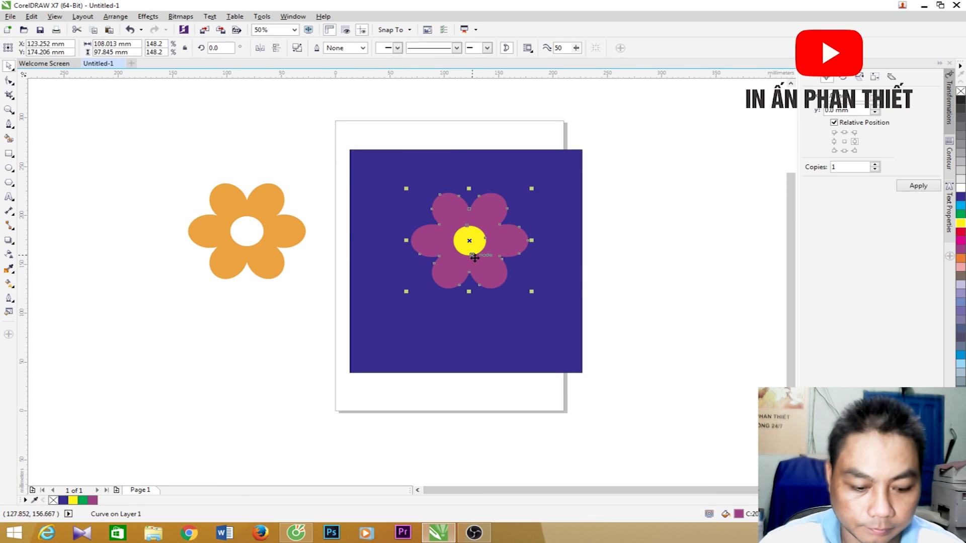
pyautogui.press('Delete')
# Paste the copied magenta flower image over the blue rectangle and delete the leftover yellow centre of the old flower.
pyautogui.rightClick(327, 120)
pyautogui.click(382, 186)
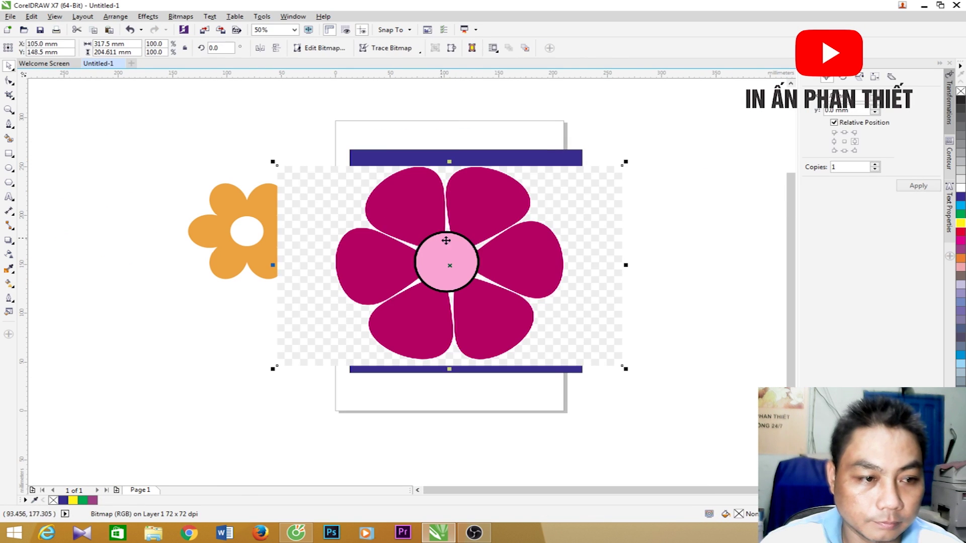
pyautogui.moveTo(450, 265); pyautogui.dragTo(471, 252)
pyautogui.click(482, 246)
pyautogui.press('Delete')
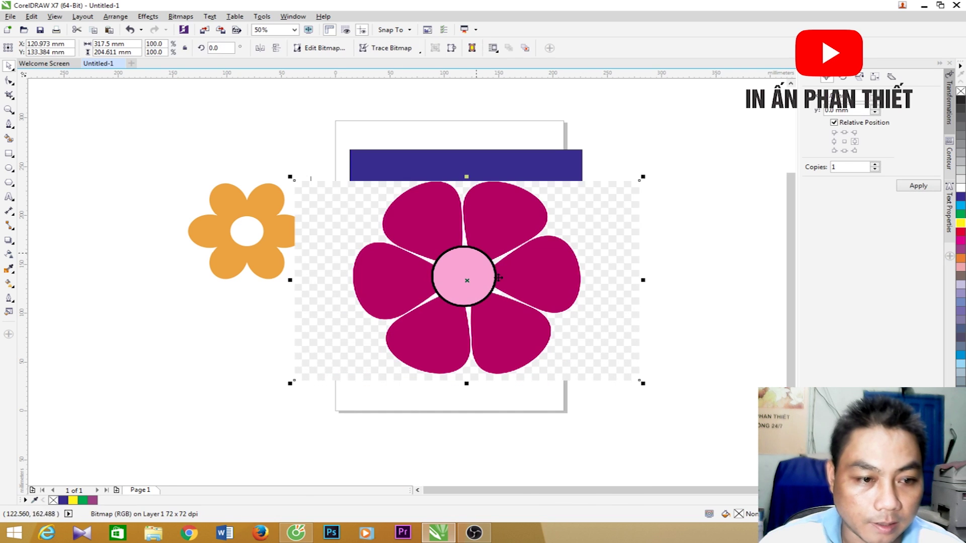
# Trace the magenta flower bitmap in PowerTRACE with trace type Outline and image type Line art.
pyautogui.click(420, 52)
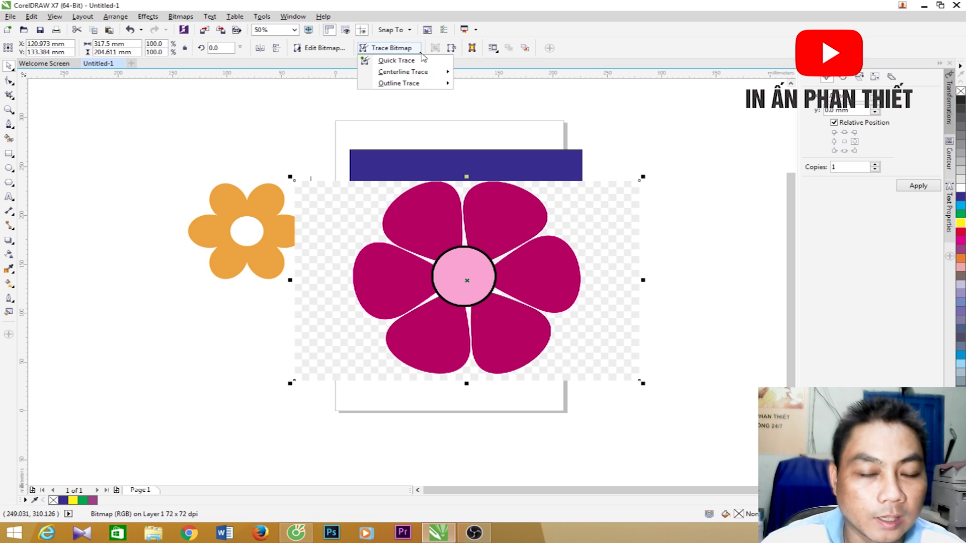
pyautogui.moveTo(433, 77)
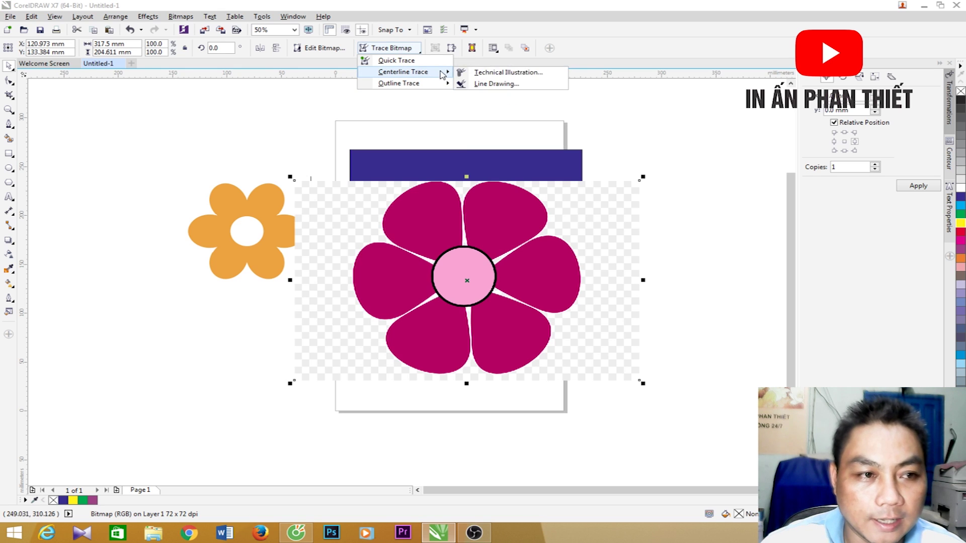
pyautogui.click(486, 84)
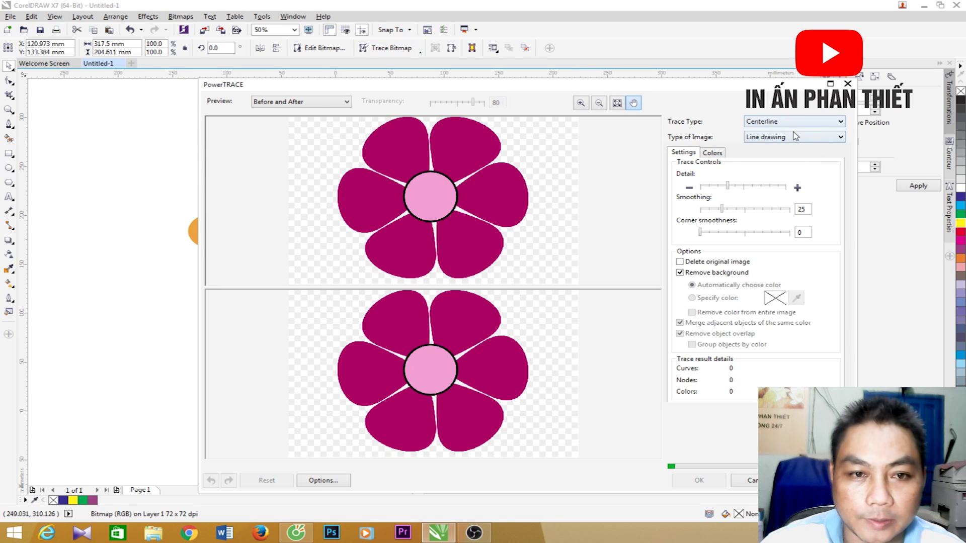
pyautogui.click(796, 122)
pyautogui.click(761, 143)
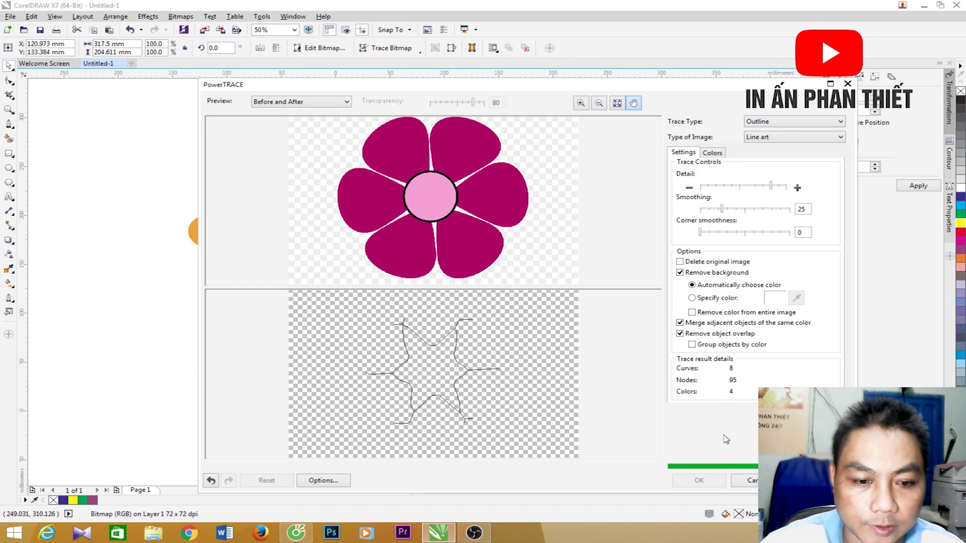
pyautogui.click(700, 482)
# Move the traced magenta flower up and to the right, off the original bitmap, and delete that bitmap.
pyautogui.moveTo(464, 284); pyautogui.dragTo(550, 165)
pyautogui.click(452, 336)
pyautogui.press('Delete')
# Select the whole traced magenta flower group overlapping the blue rectangle's upper right corner.
pyautogui.click(552, 117)
pyautogui.scroll(-1, 573, 236)
pyautogui.click(482, 132)
pyautogui.moveTo(482, 132); pyautogui.dragTo(654, 293)
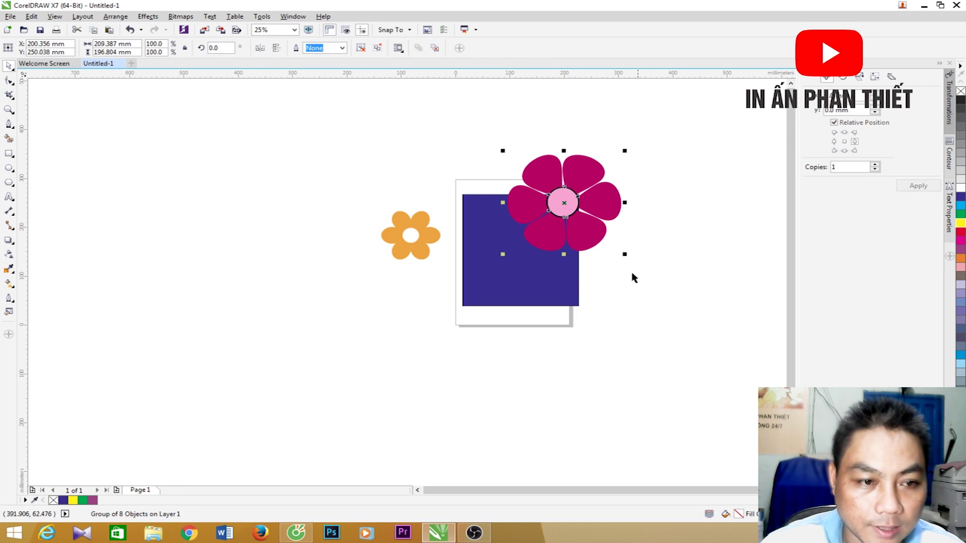